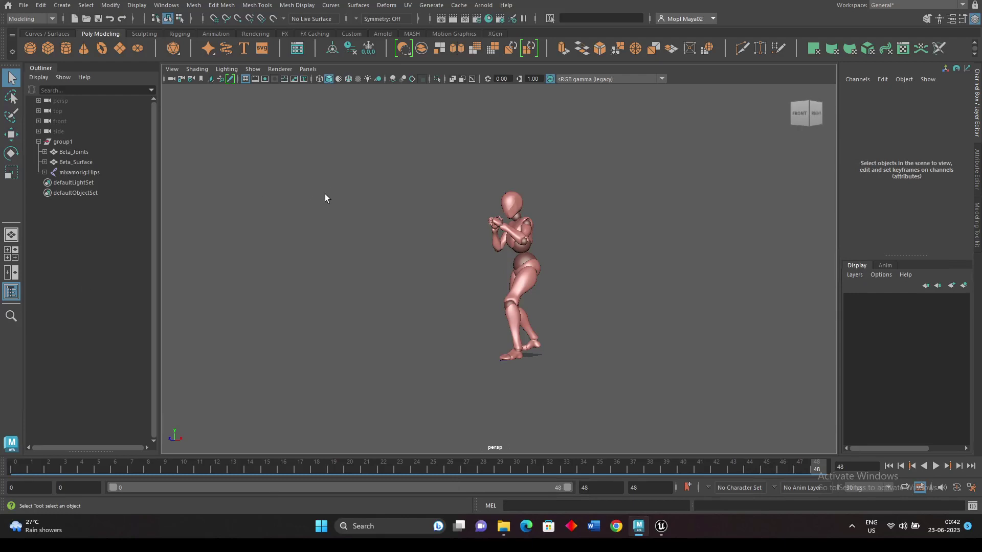
Step: Play the boxing animation from an early frame and orbit around the character
click(50, 466)
key(alt+v)
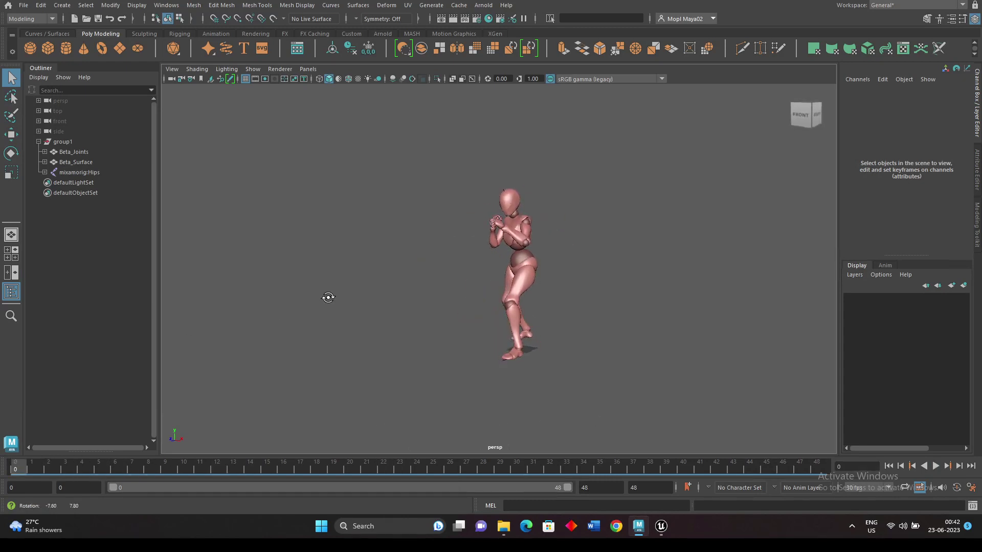
alt+drag(333, 287, 309, 286)
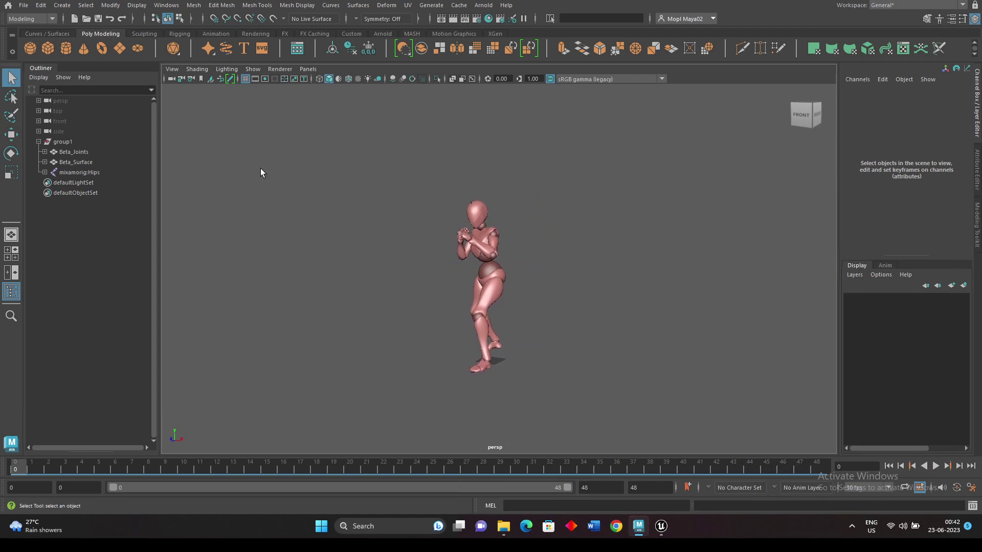
Step: Create camera1 and look through it in the viewport
click(62, 5)
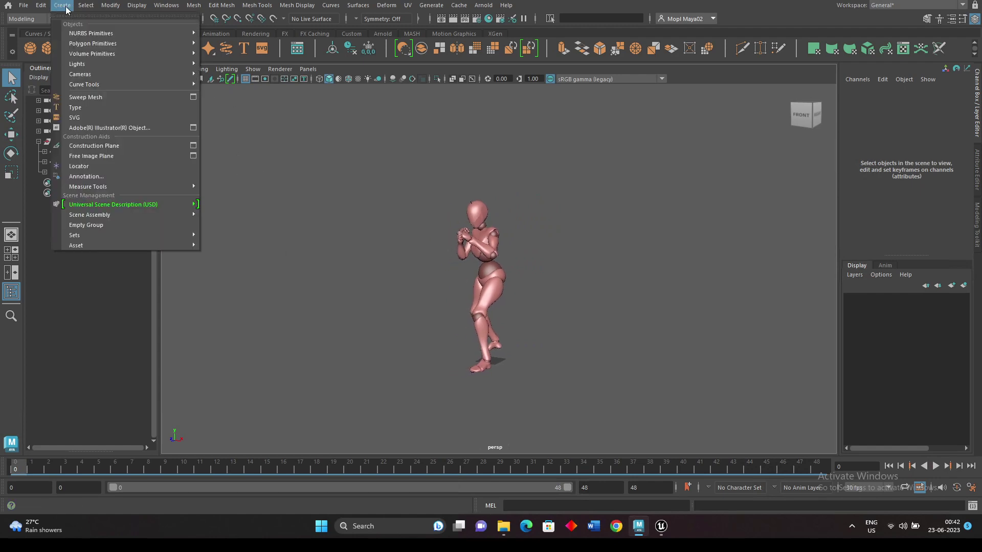
mouse_move(108, 75)
click(241, 74)
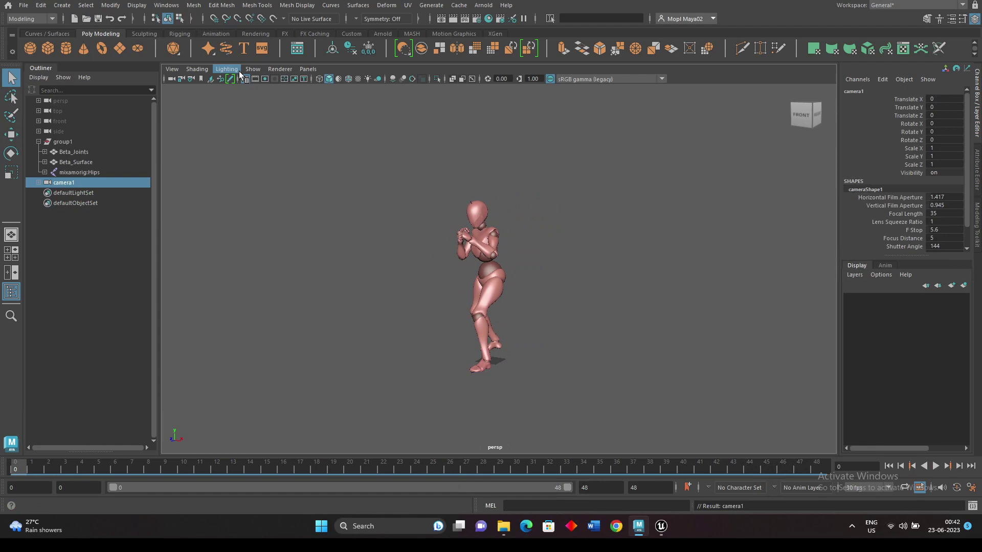
click(307, 69)
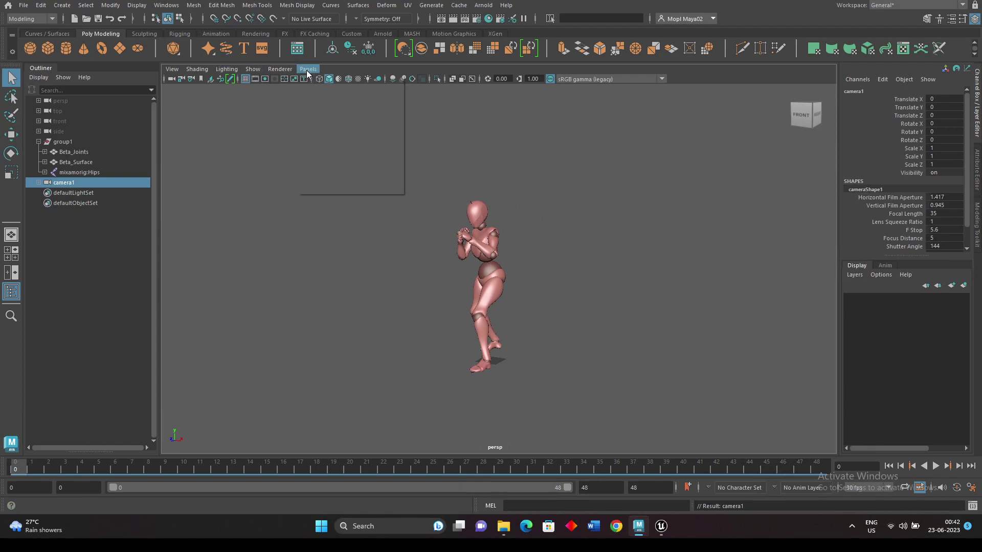
mouse_move(333, 80)
click(428, 80)
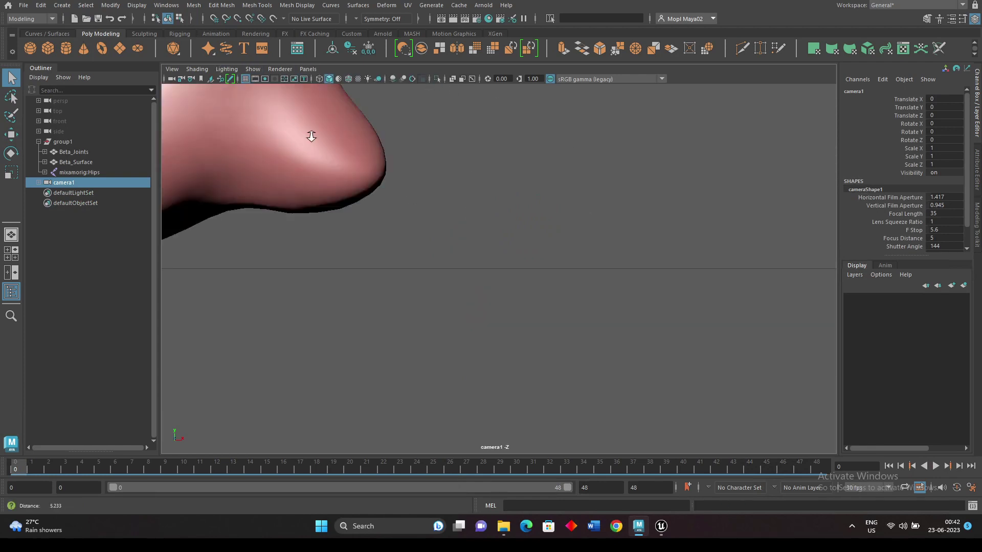
Step: Pull camera1 back to frame the whole character, then select camera1
alt+right_drag(309, 136, 492, 177)
alt+drag(492, 177, 482, 235)
click(105, 248)
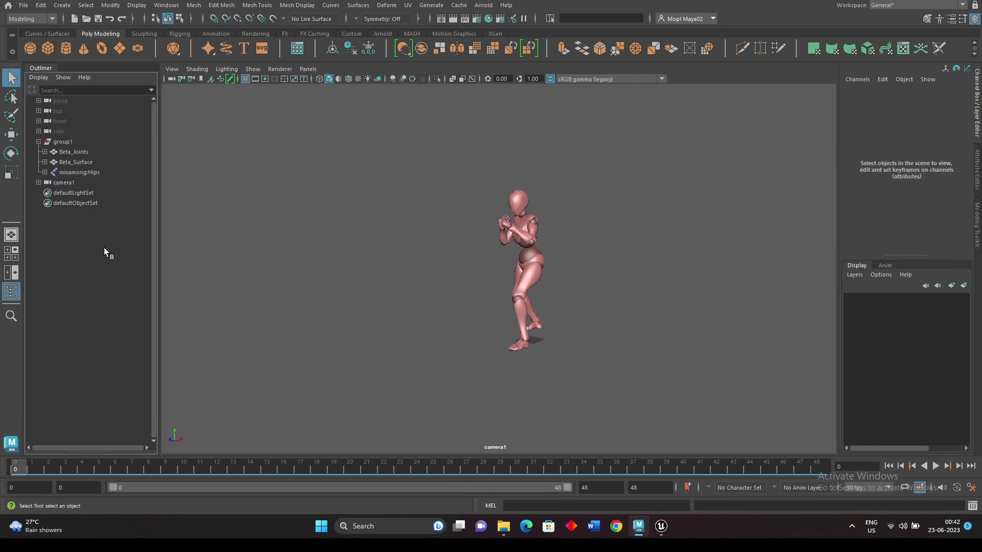
click(73, 182)
Step: At frame 42, reframe the character through camera1 and set a key
mouse_move(30, 464)
mouse_down()
mouse_move(333, 457)
mouse_move(729, 468)
mouse_move(716, 472)
mouse_up()
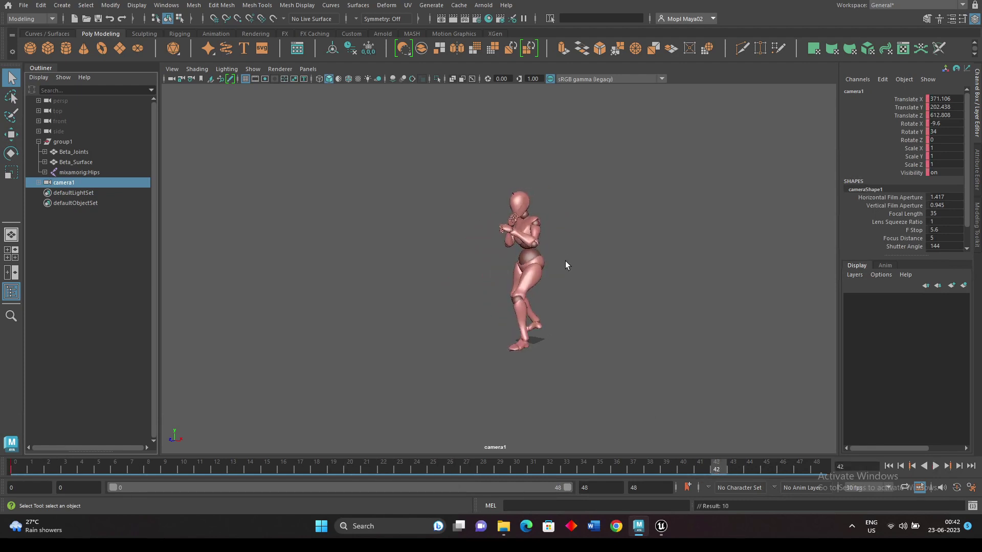
alt+right_drag(566, 263, 660, 287)
alt+middle_drag(660, 287, 642, 284)
key(s)
Step: Rewind to frame 0 and play the animation back through camera1
drag(719, 466, 15, 463)
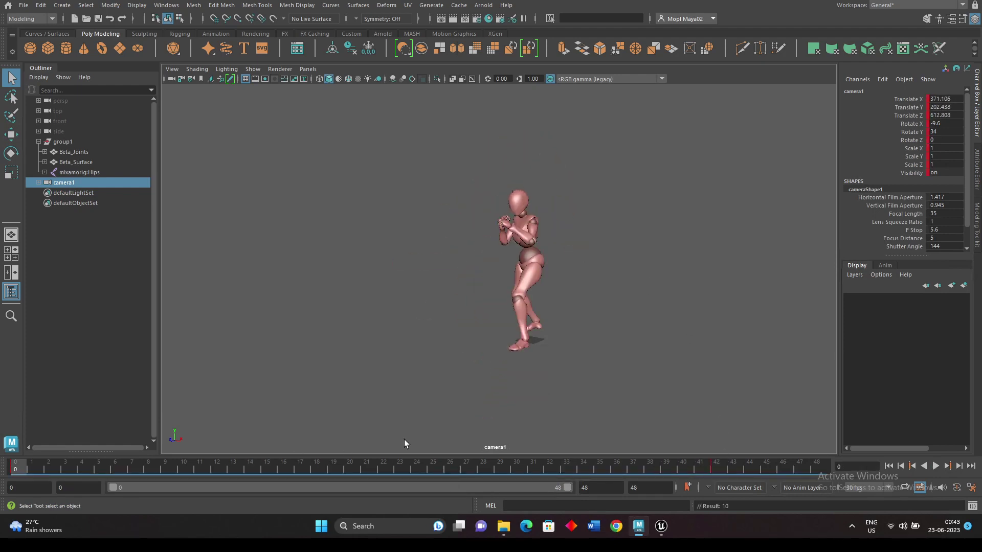
click(935, 466)
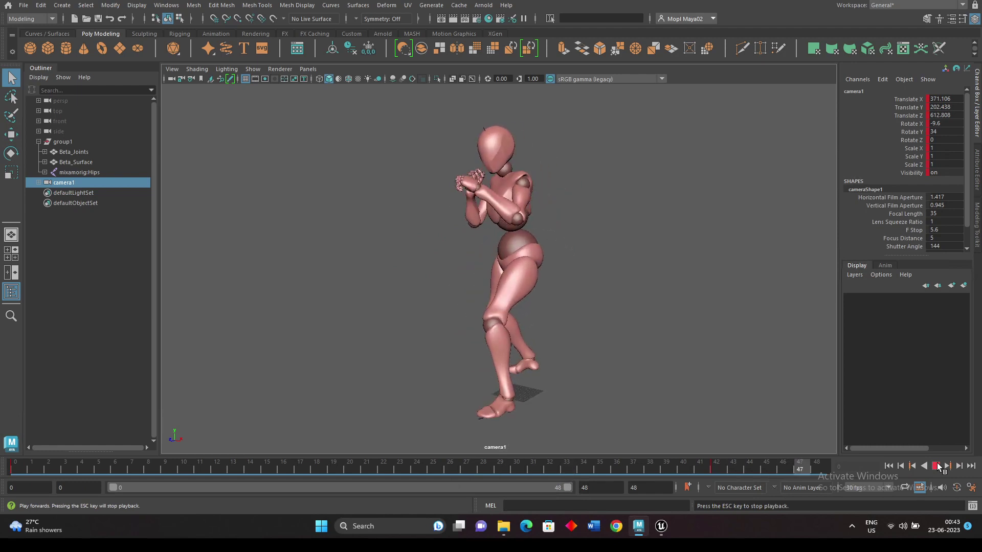
click(937, 466)
Step: Return to the first frame and select camera1 together with group1 in the Outliner
click(889, 466)
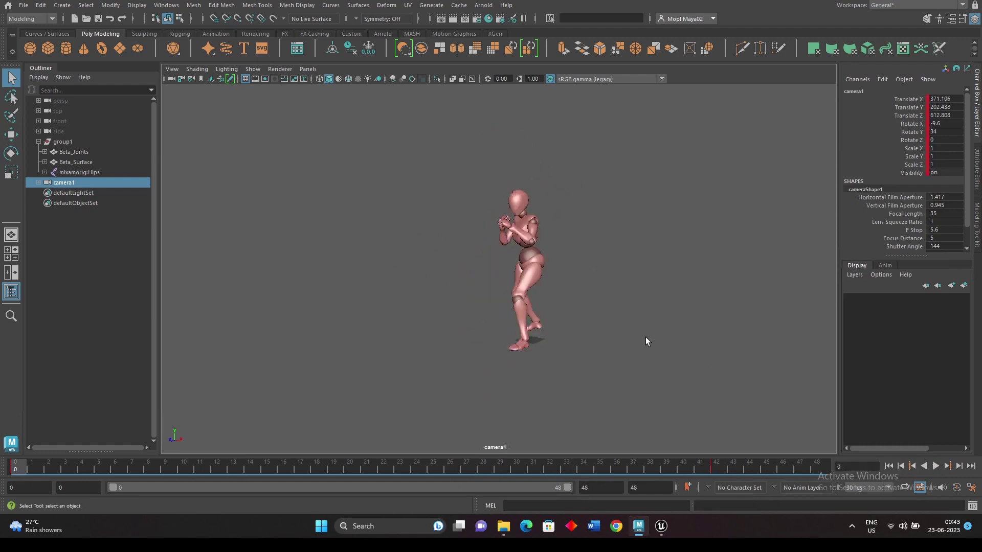
click(591, 306)
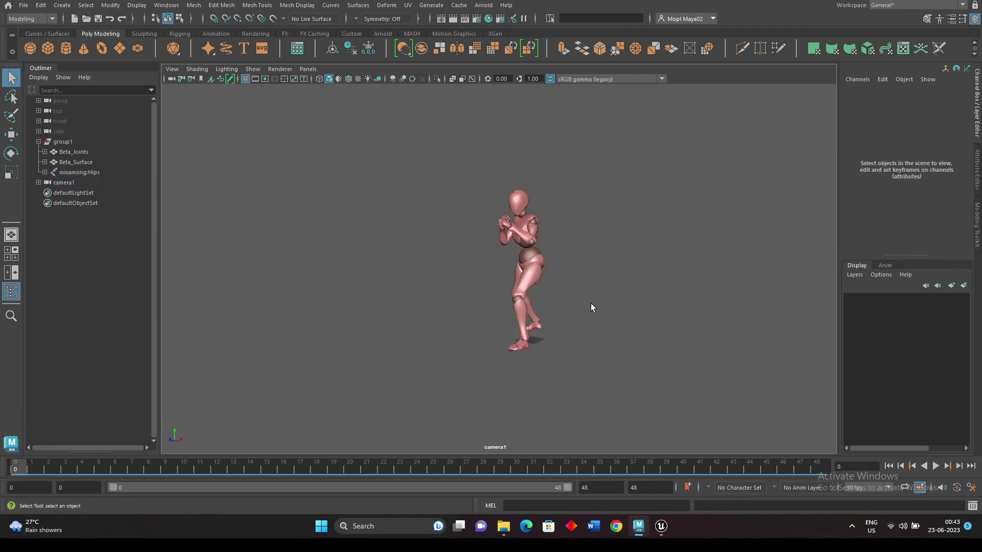
click(58, 182)
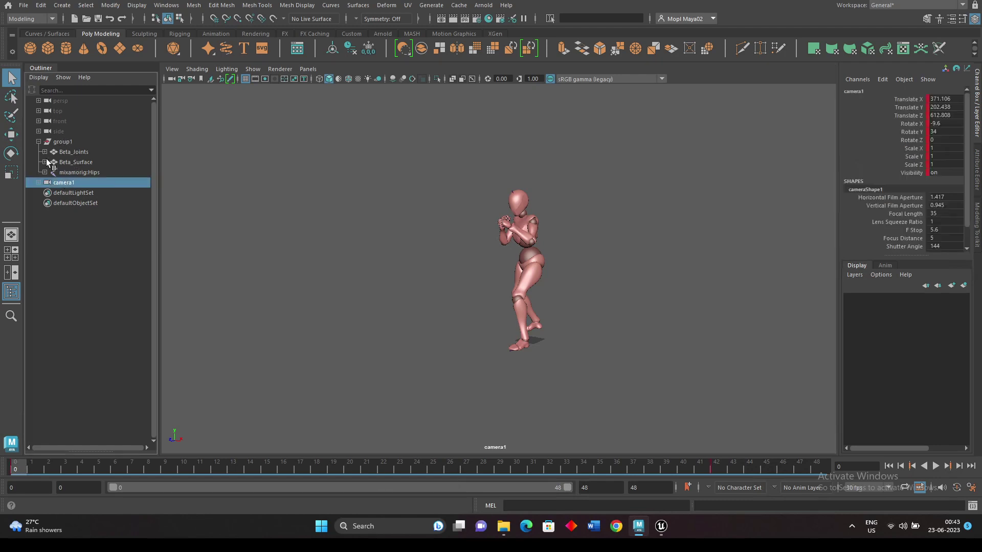
click(66, 142)
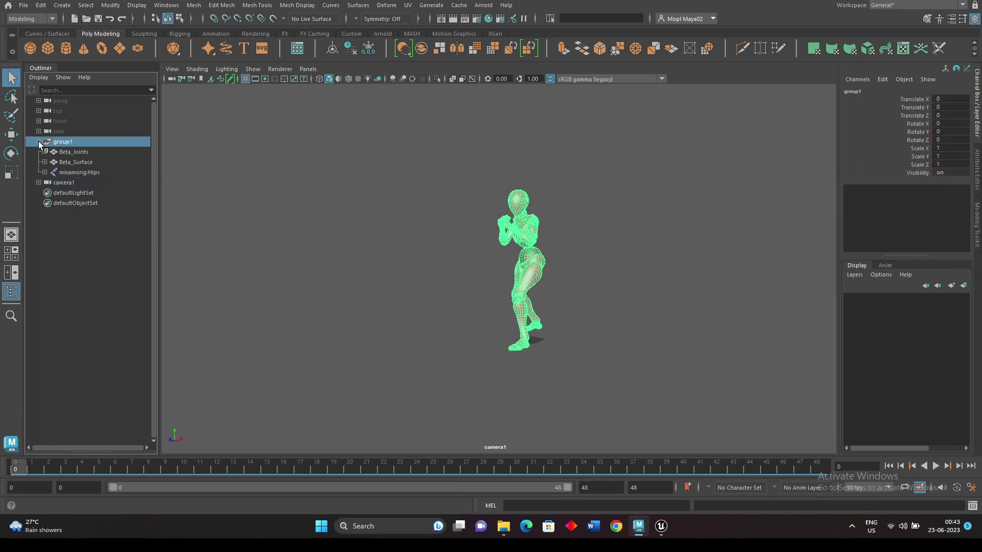
click(38, 141)
click(53, 162)
click(63, 152)
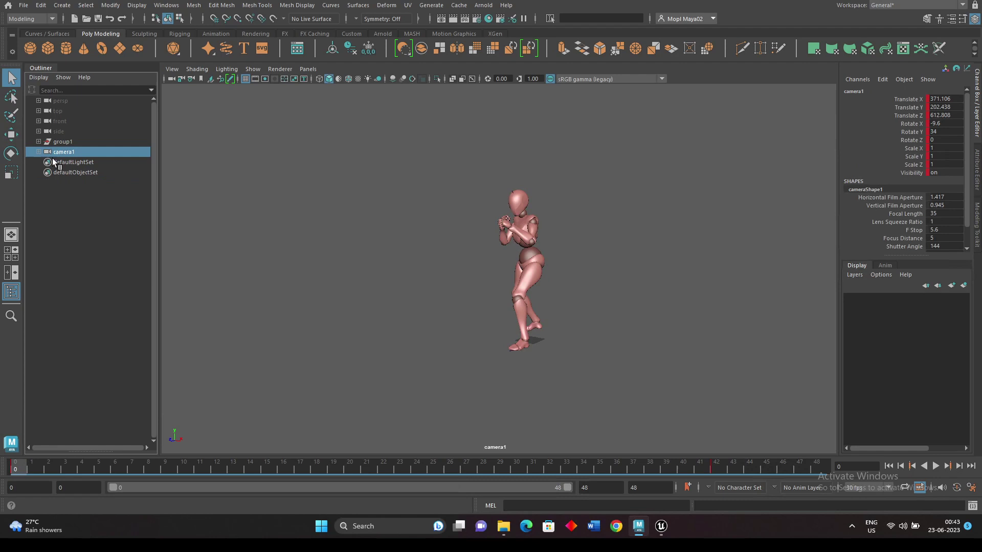
click(76, 182)
click(70, 152)
ctrl+click(69, 141)
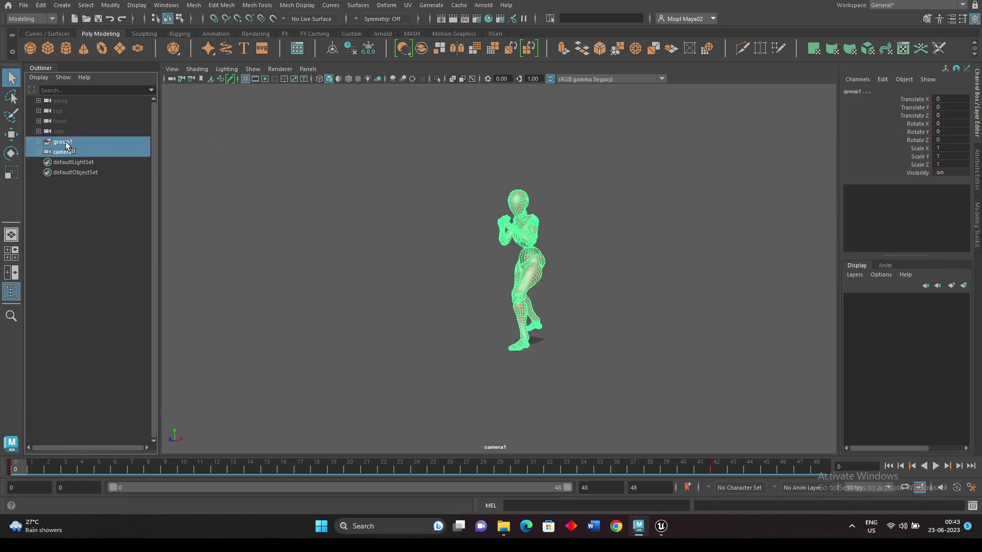
Step: Inspect group1's children (mixamorig:Hips, Beta_Surface, Beta_Joints), then select group1 plus camera1
click(39, 142)
click(84, 170)
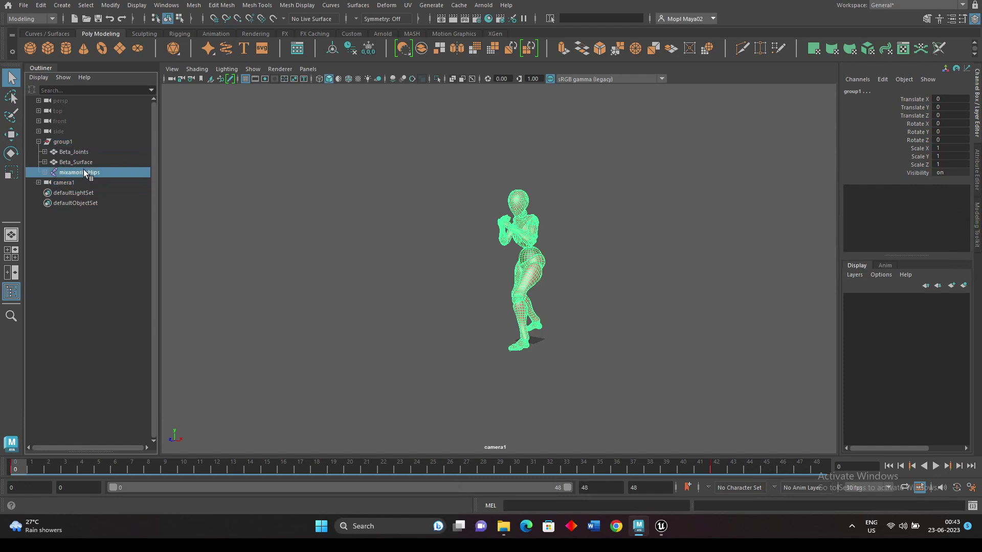
click(83, 161)
click(80, 151)
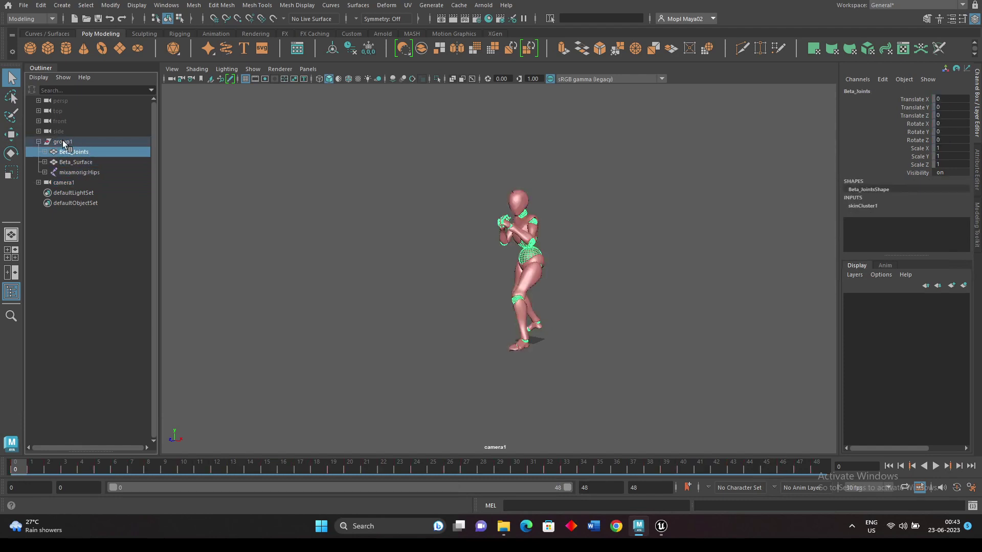
click(69, 141)
click(38, 141)
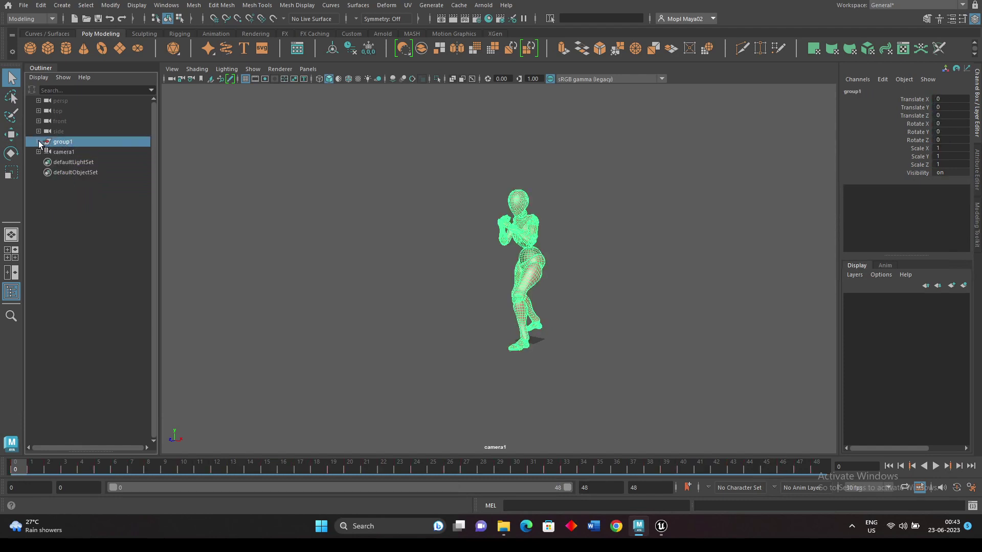
ctrl+click(63, 153)
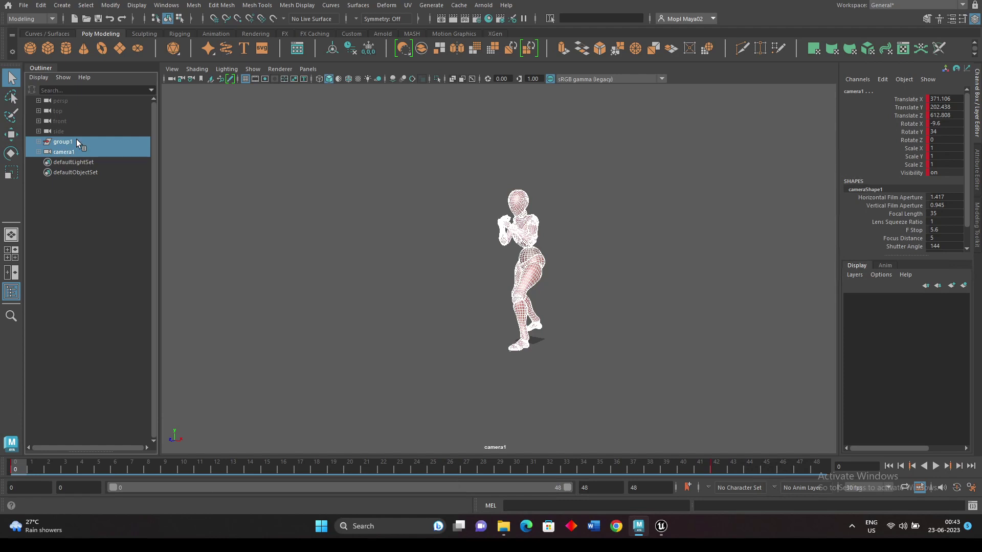
Step: Export group1 and camera1 with Export Selection over animCam.usd, then deselect everything
click(22, 6)
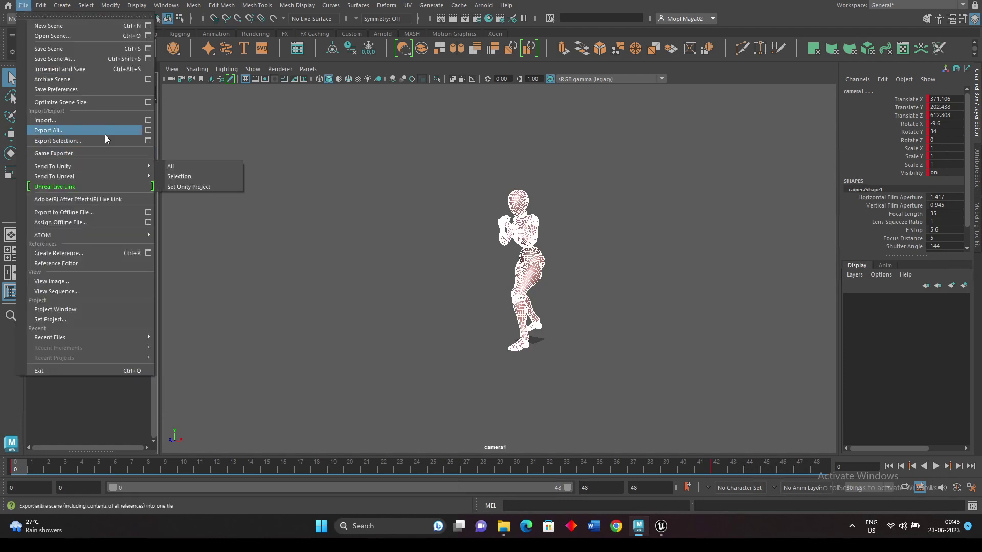
click(149, 140)
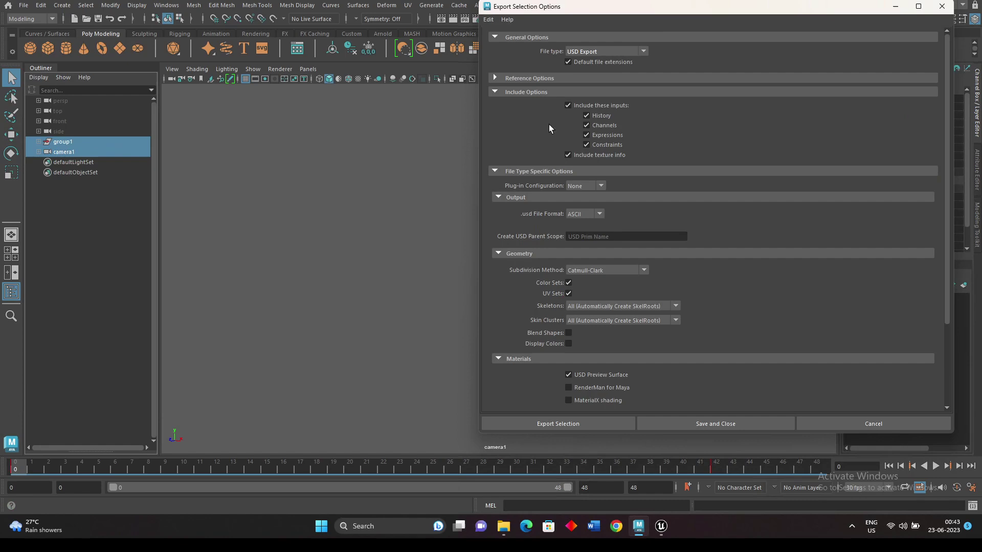
scroll(583, 353, down, 3)
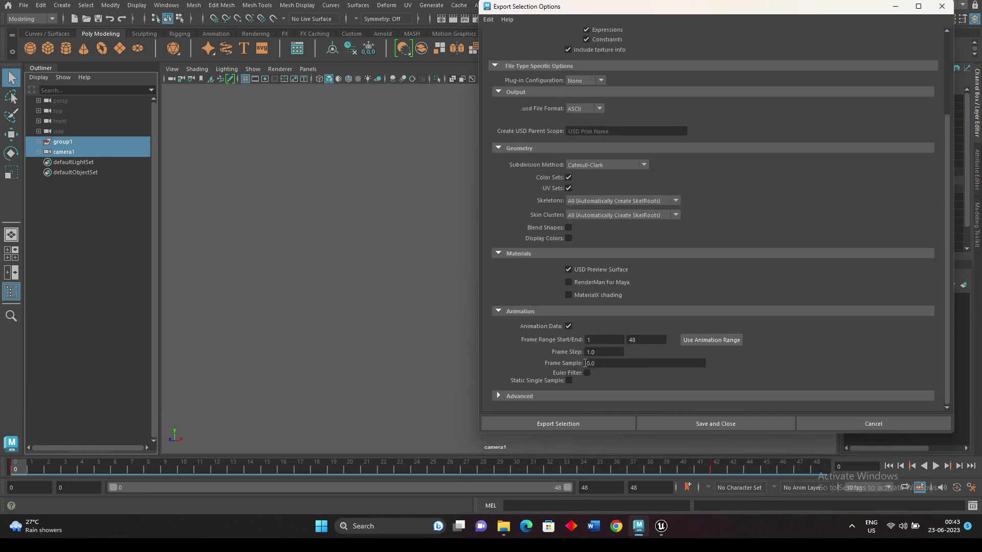
click(562, 427)
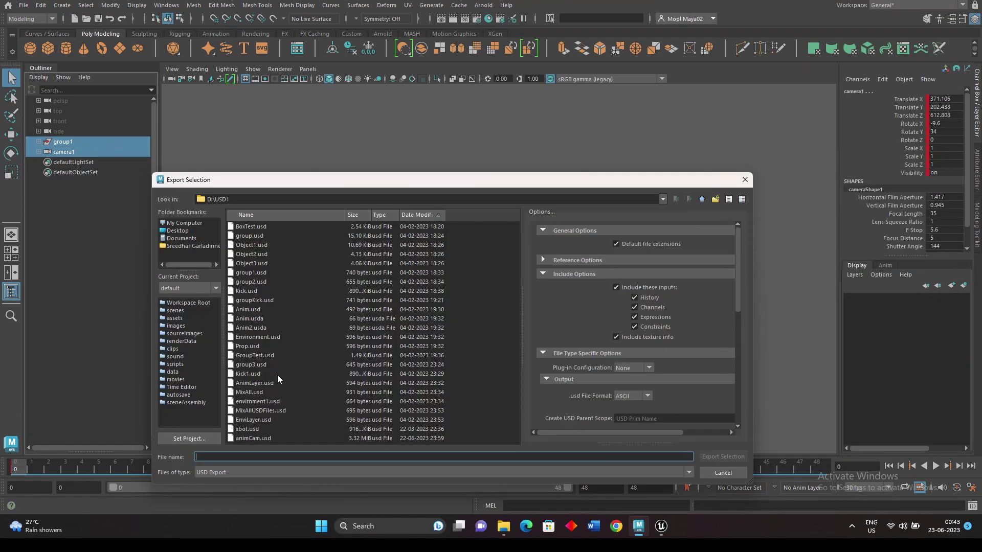
double_click(263, 439)
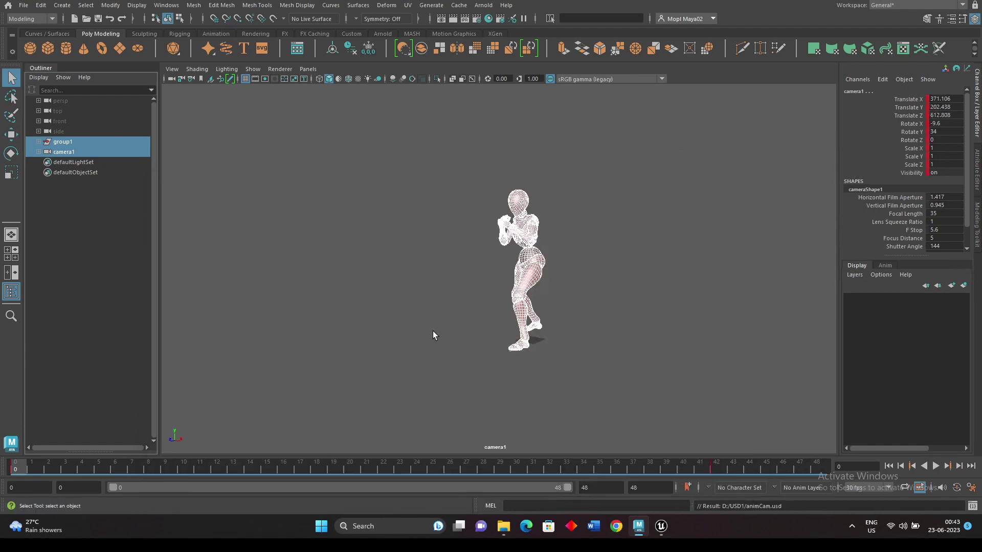
click(432, 331)
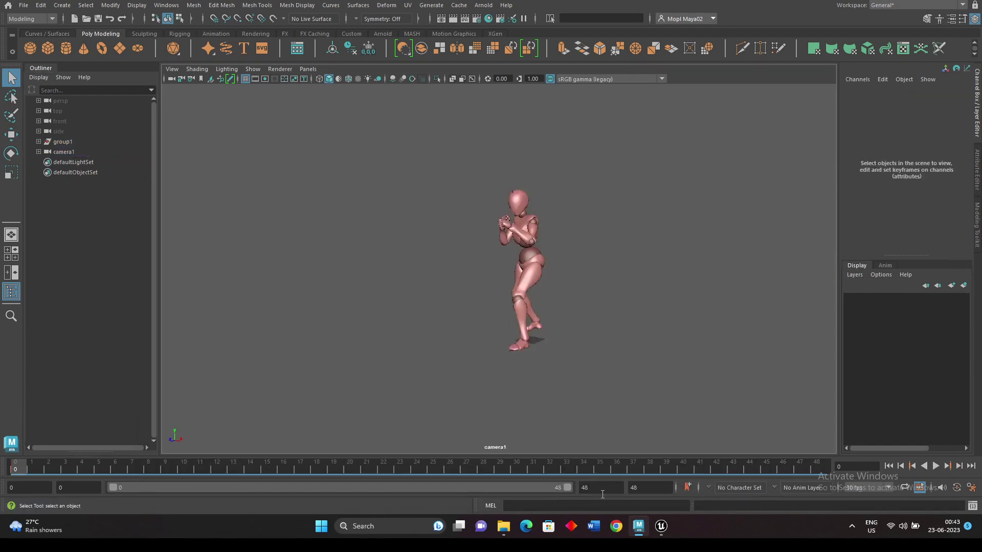
Step: In Unreal's USD Stage panel, open animCam.usd
click(661, 526)
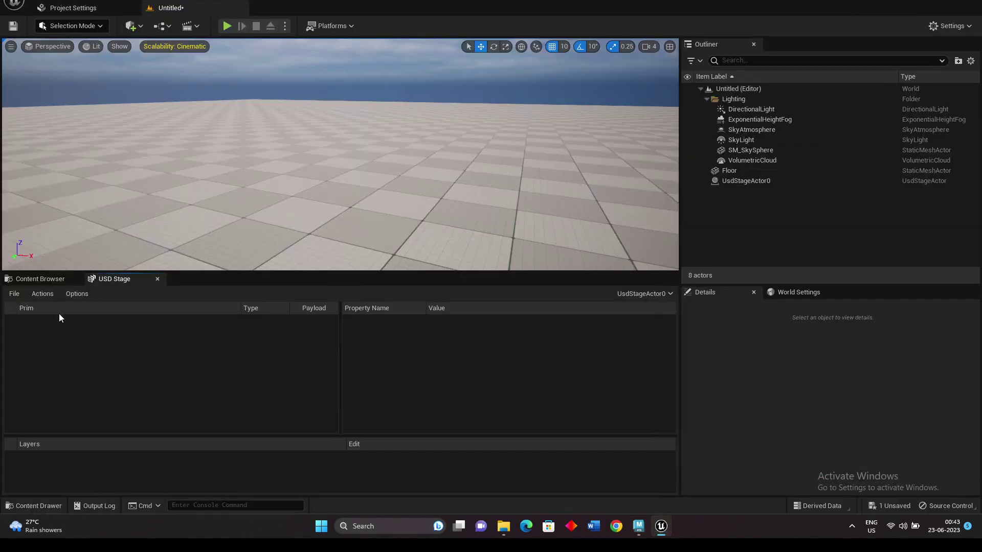
click(14, 293)
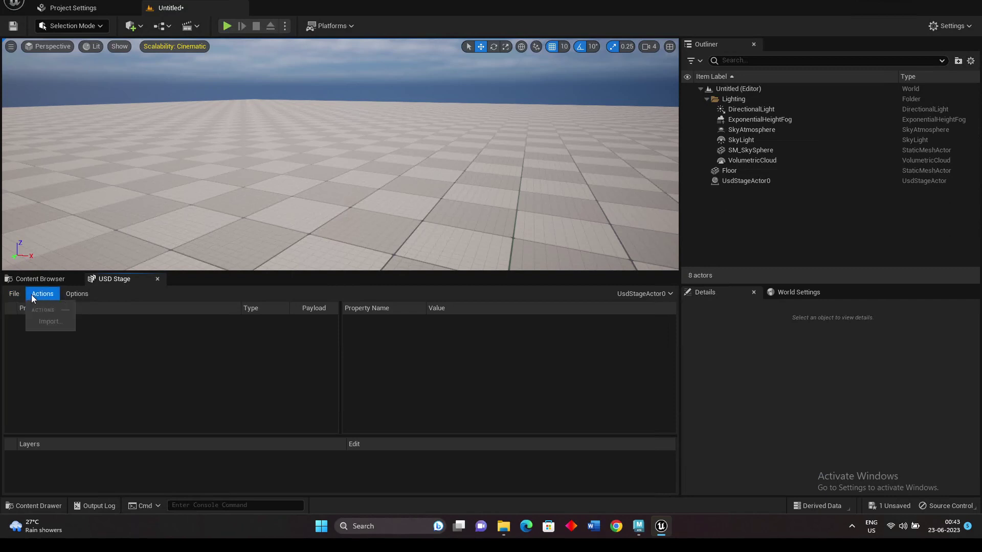
click(22, 333)
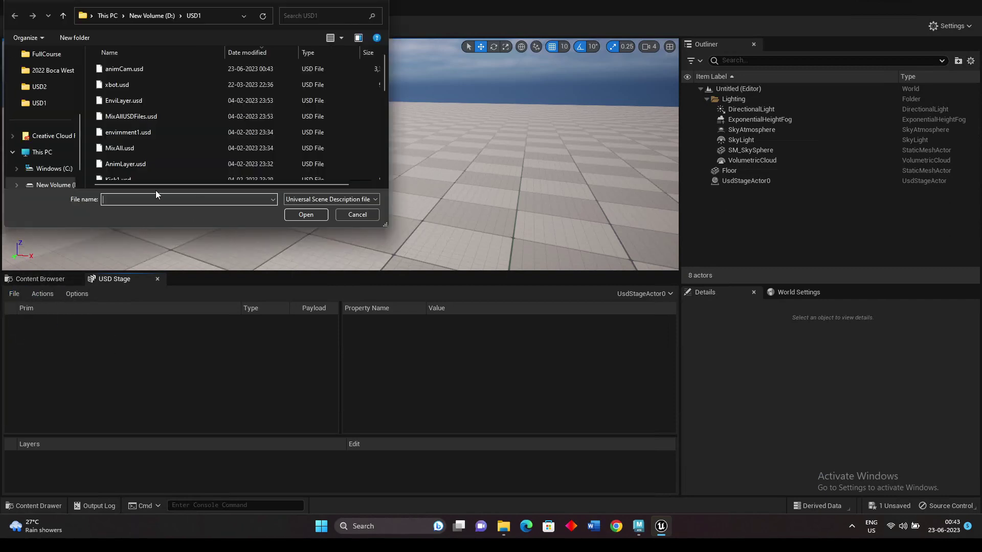
double_click(141, 70)
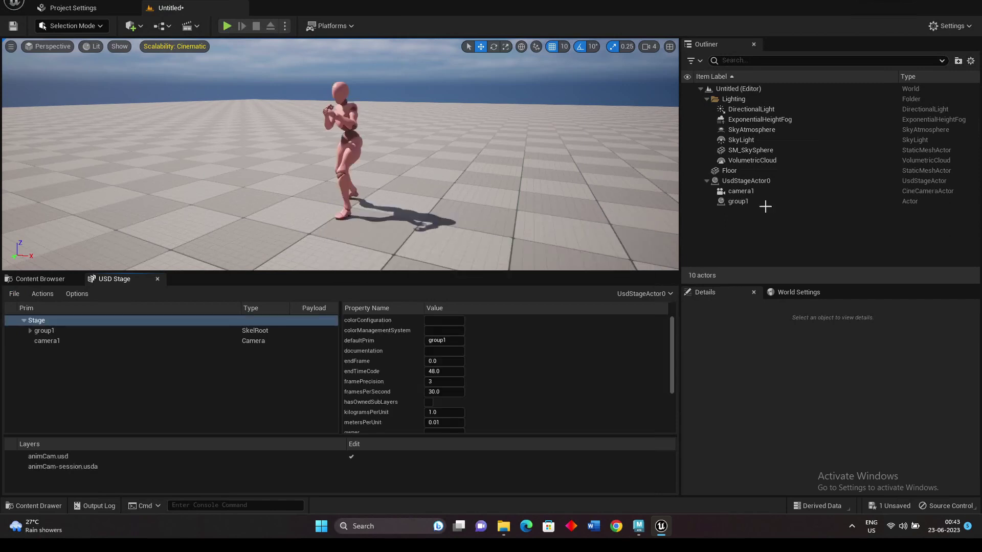
Step: Select UsdStageActor0 and open its animCam_8 level sequence from Details
click(759, 183)
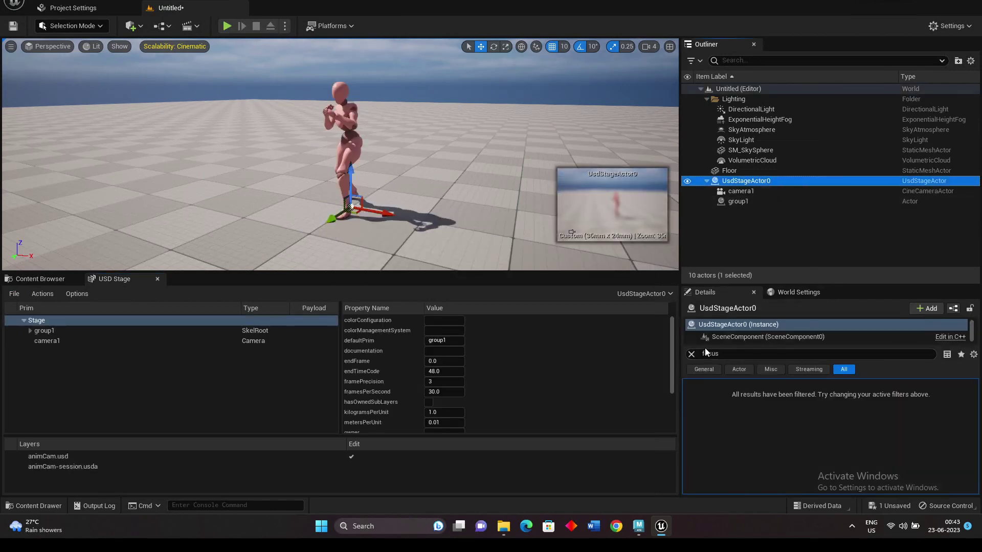
click(692, 355)
scroll(813, 444, down, 3)
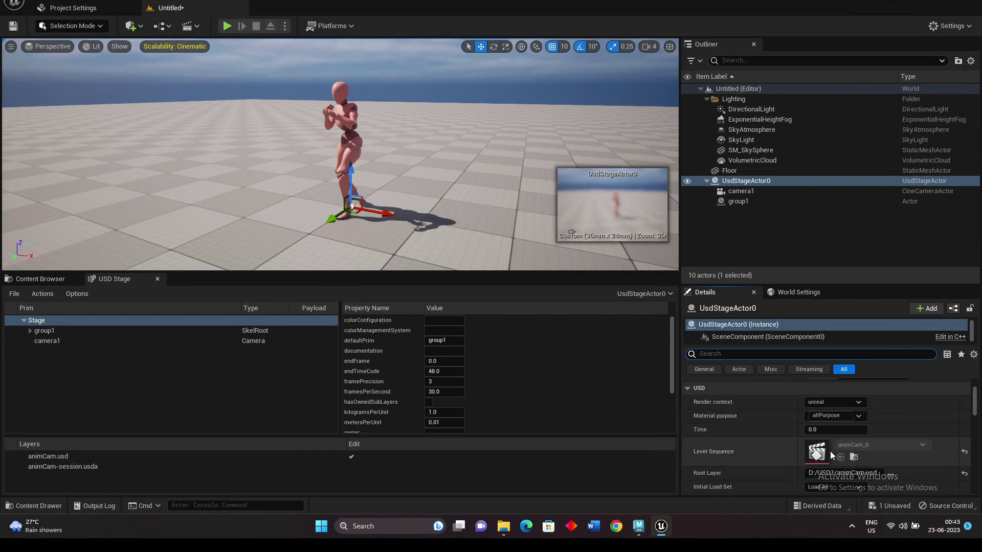
double_click(827, 447)
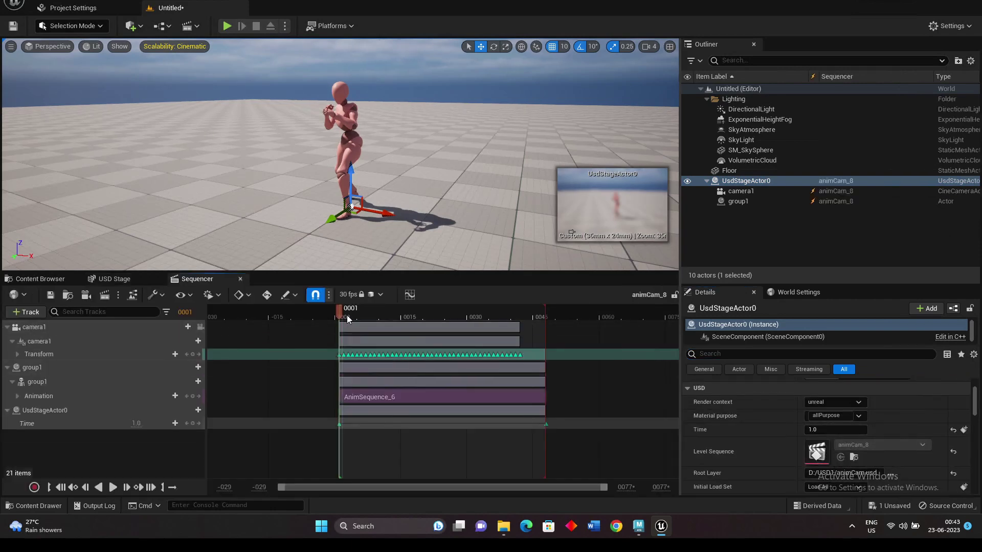
Step: Scrub the Sequencer and set the viewport to look through camera1
drag(364, 307, 414, 310)
key(Right)
key(Right)
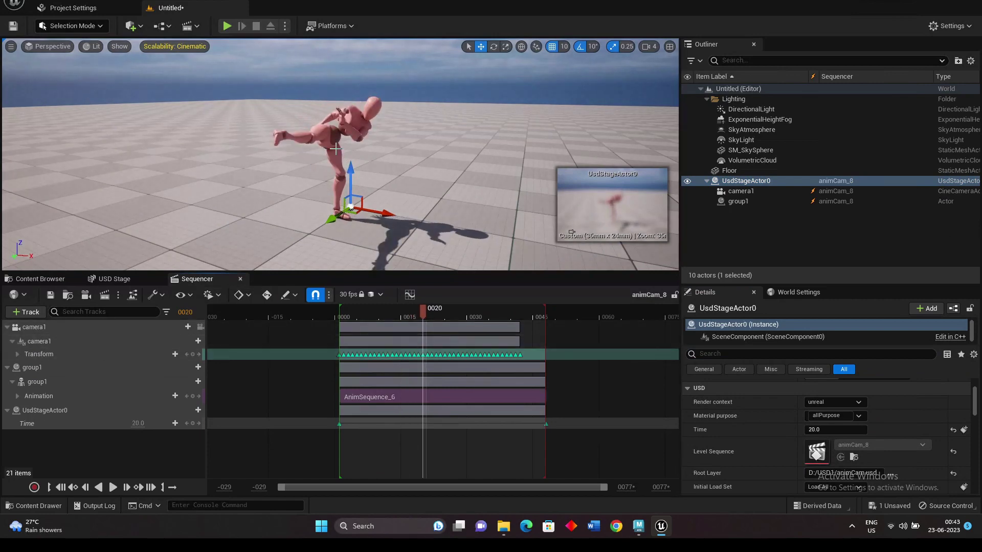
click(48, 46)
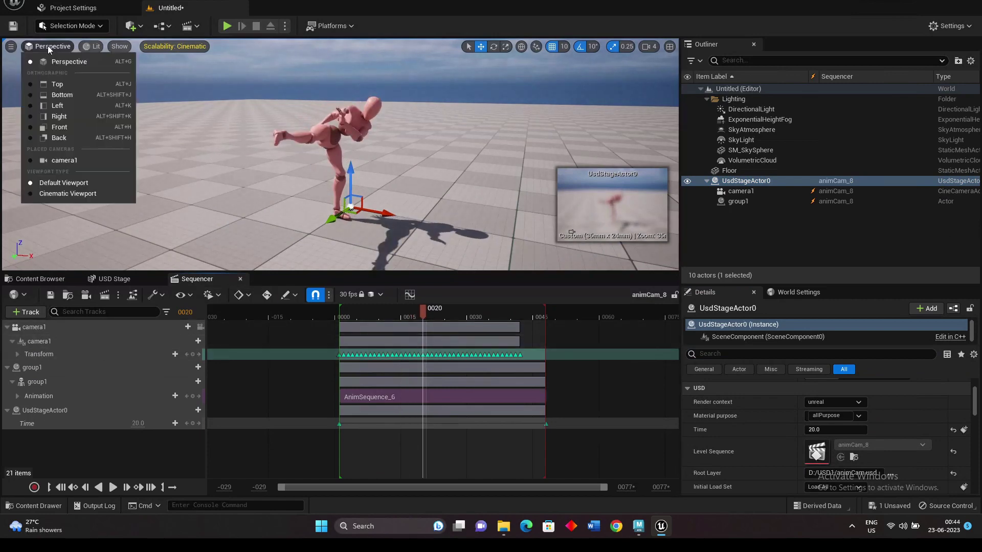
click(65, 161)
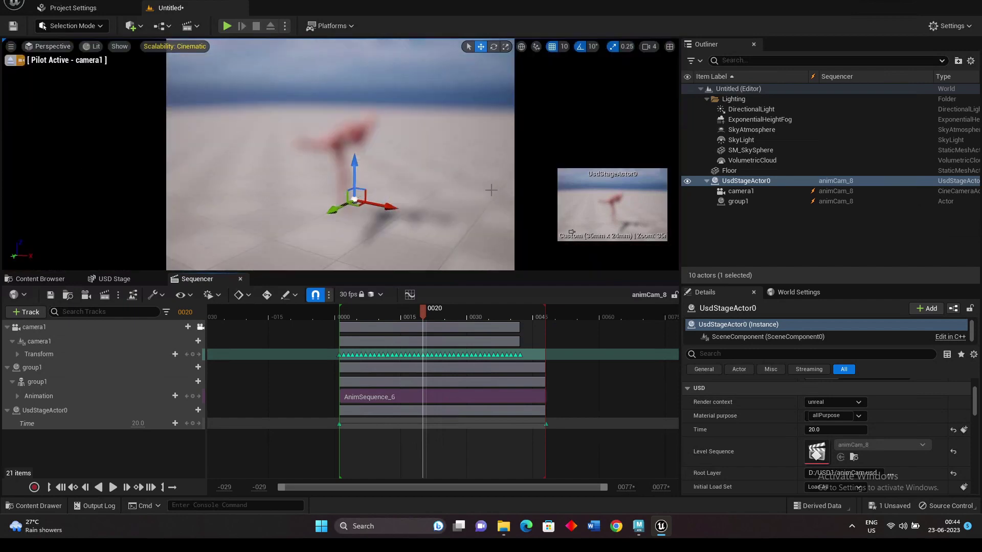
drag(417, 307, 453, 317)
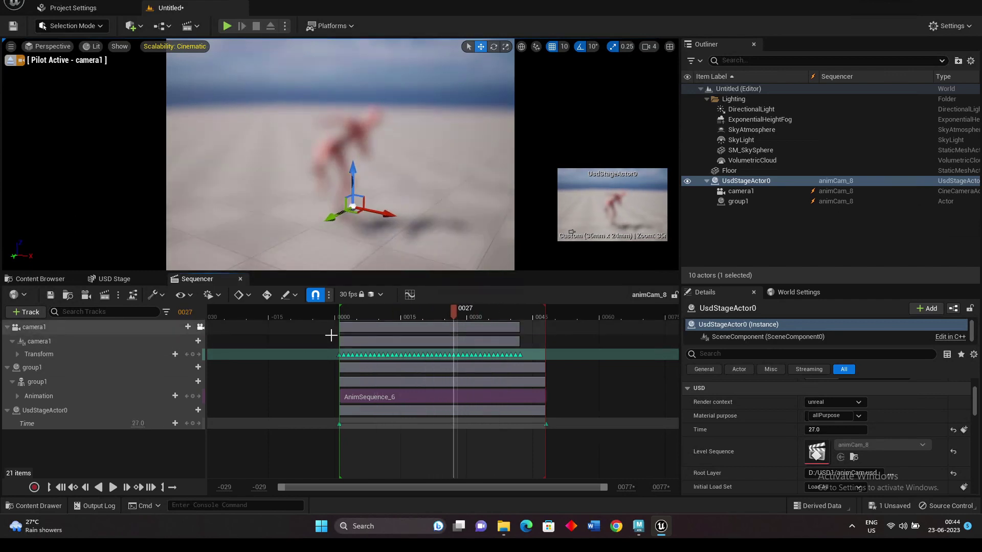
Step: Select the camera1 track and filter its Details for 'focus'
click(72, 328)
click(713, 354)
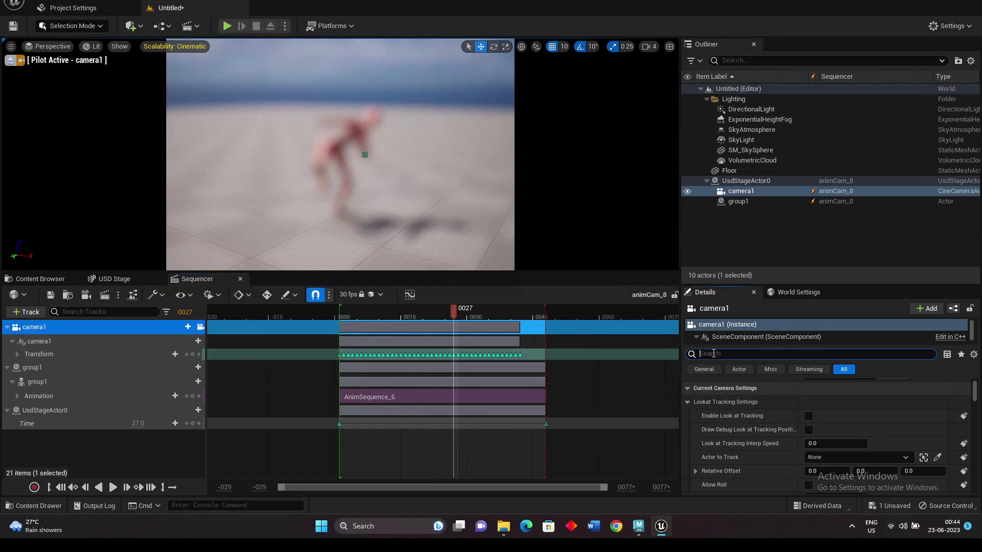
text(focus)
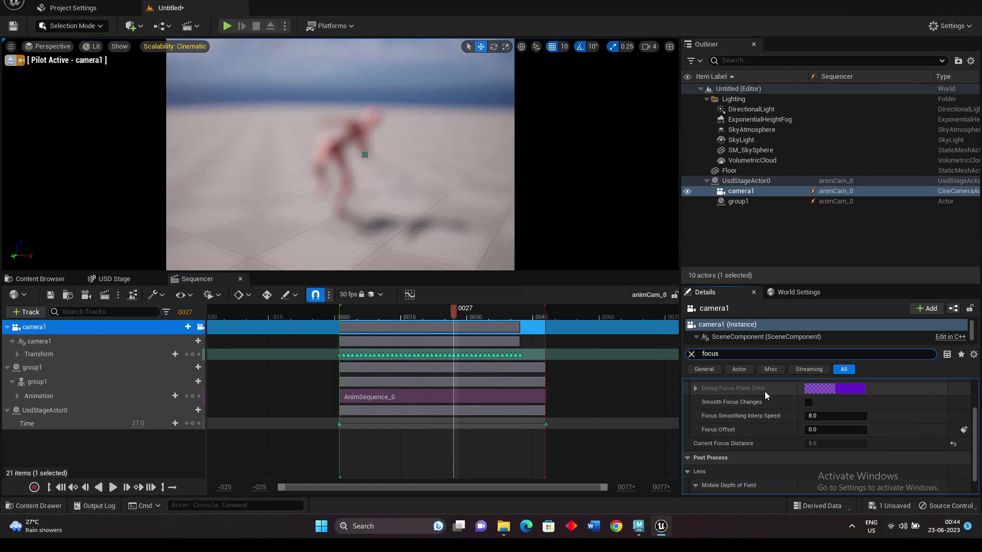
Step: Set camera1's Manual Focus Distance to 1000 cm
scroll(777, 420, up, 3)
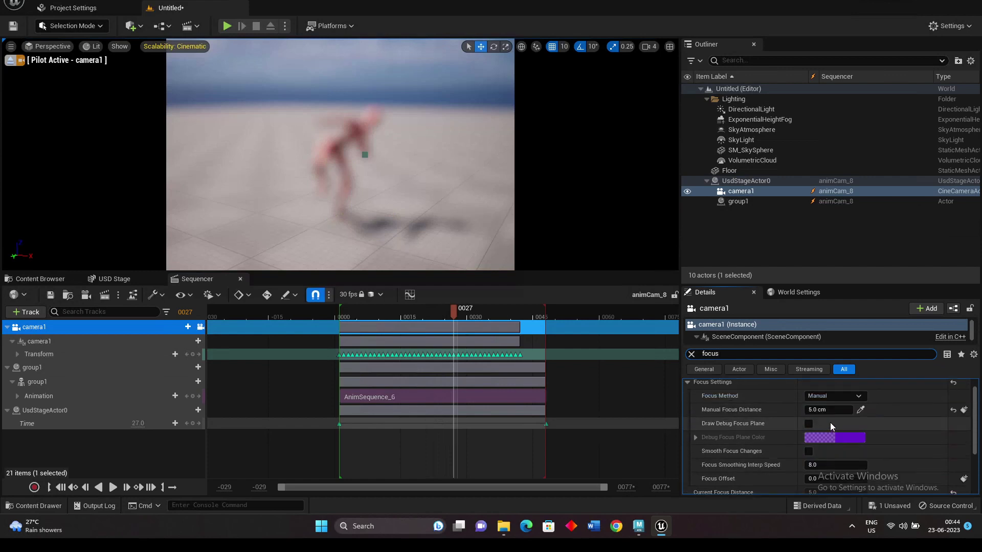
mouse_move(830, 409)
mouse_down()
mouse_move(808, 409)
mouse_move(826, 410)
mouse_up()
click(826, 411)
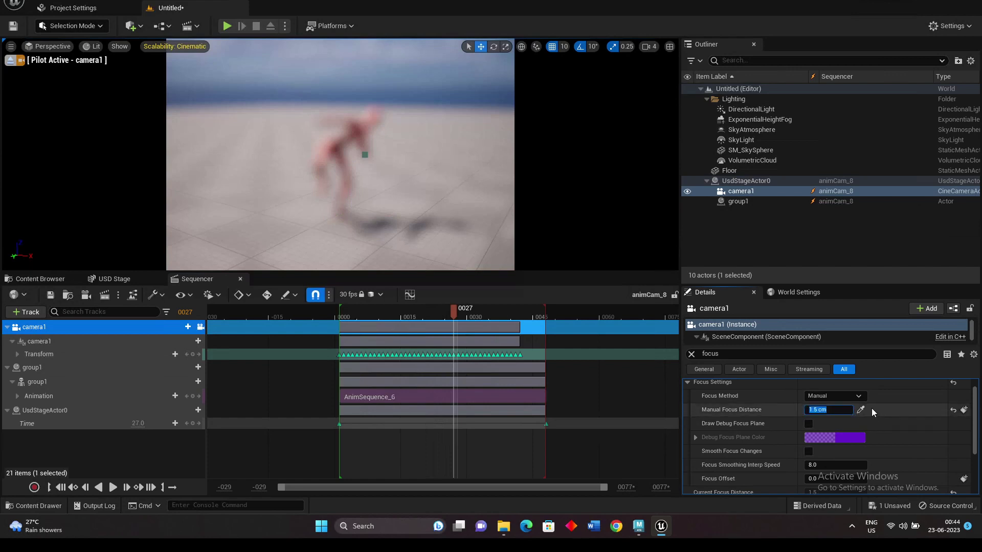
text(1)
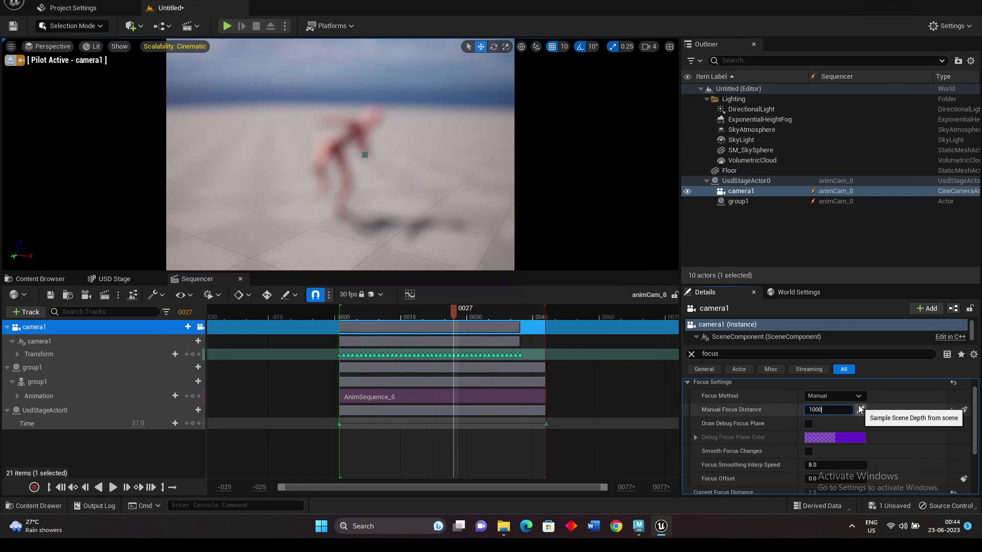
text(000)
key(Return)
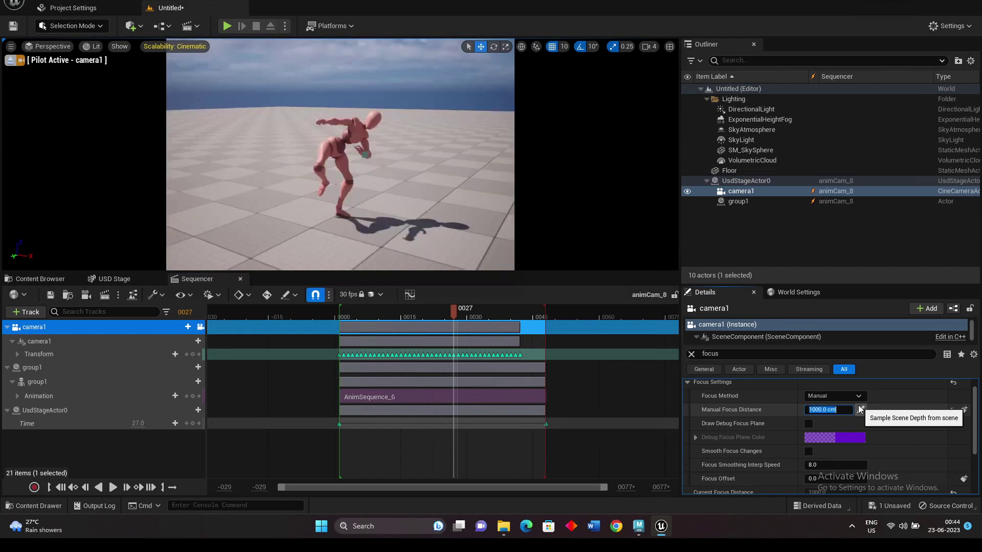
Step: Scrub the Sequencer from frame 9 through 41 to check the character's sharpness
click(375, 313)
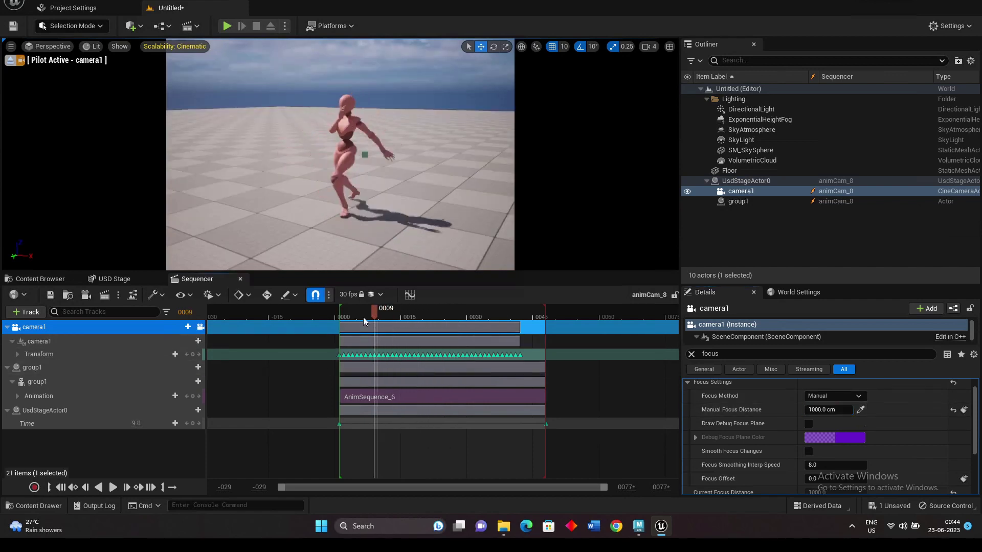
drag(364, 321, 476, 317)
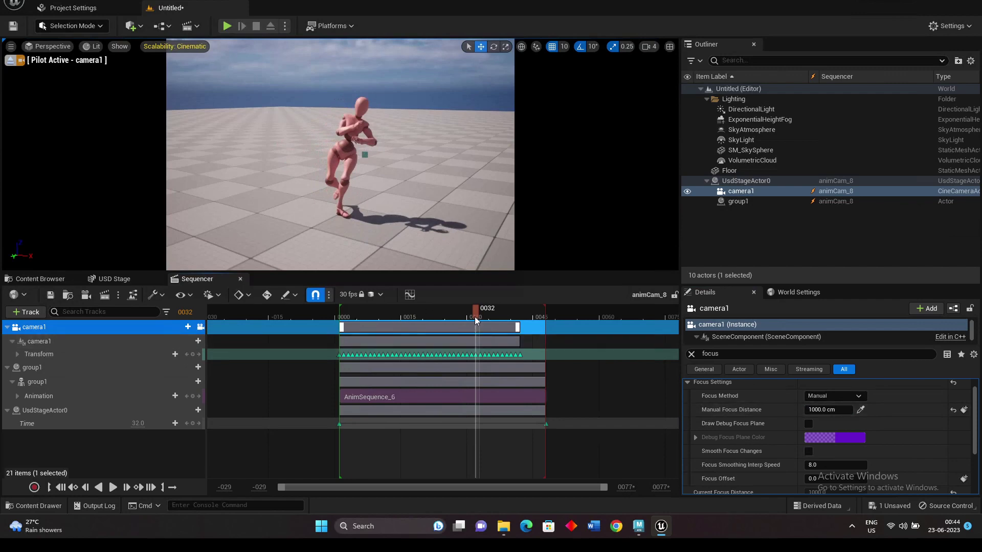
drag(476, 321, 494, 313)
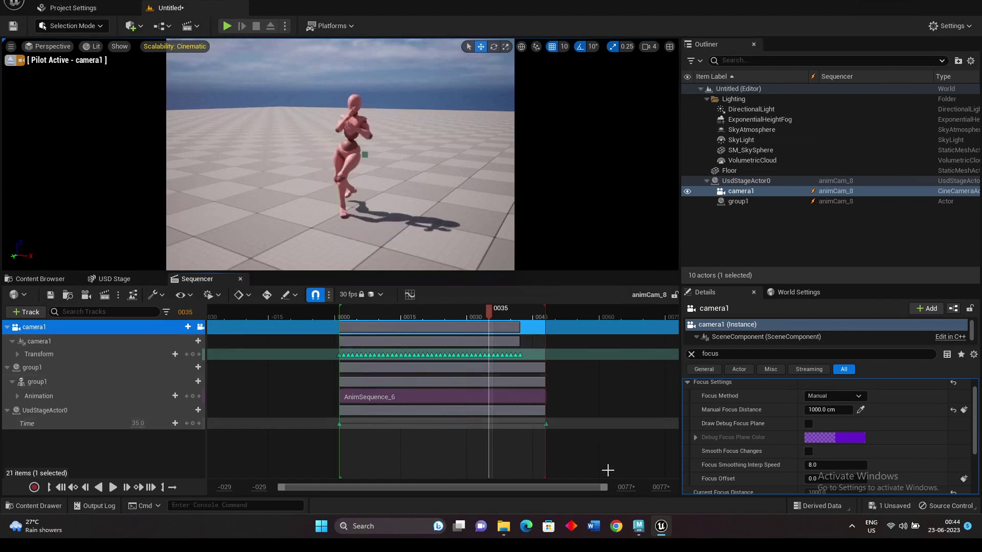
Step: In Maya, set camera1's focus distance to 1000, then change it to 5
click(636, 532)
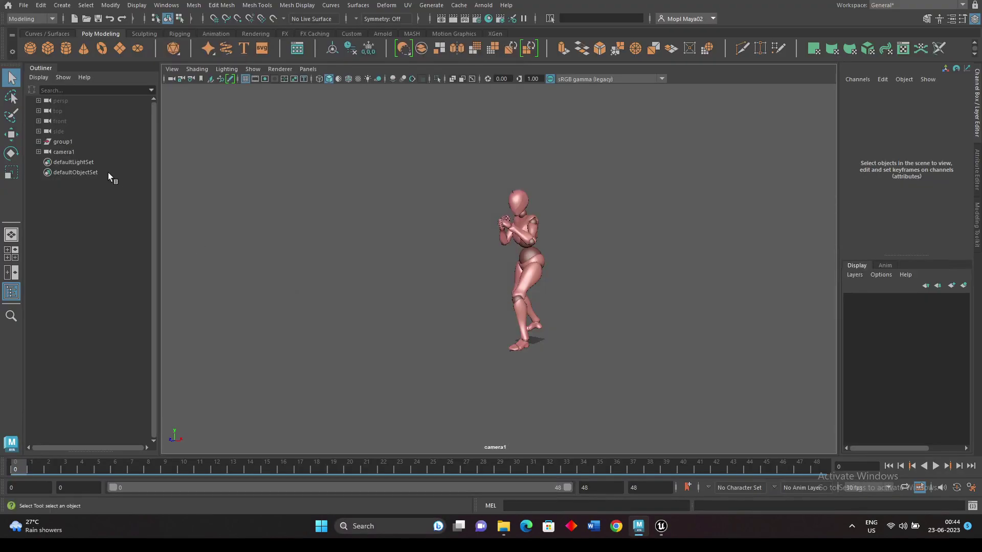
click(72, 151)
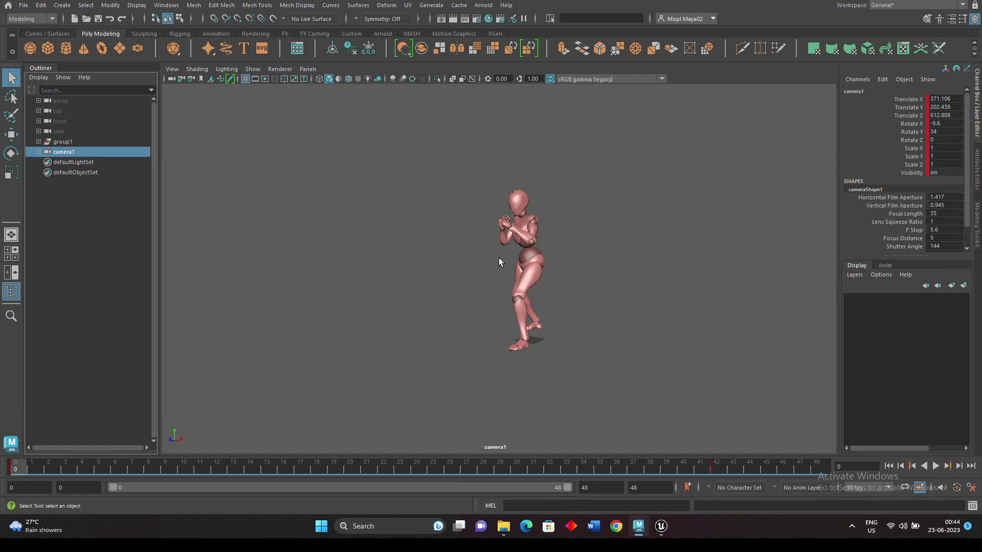
click(932, 239)
text(1000)
key(Return)
click(951, 238)
click(934, 238)
text(5)
click(584, 287)
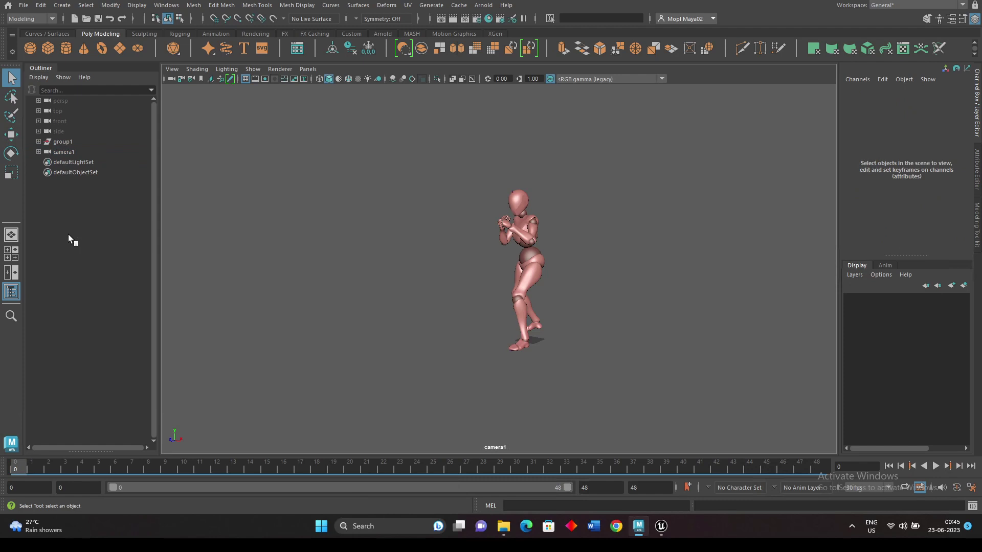
click(69, 153)
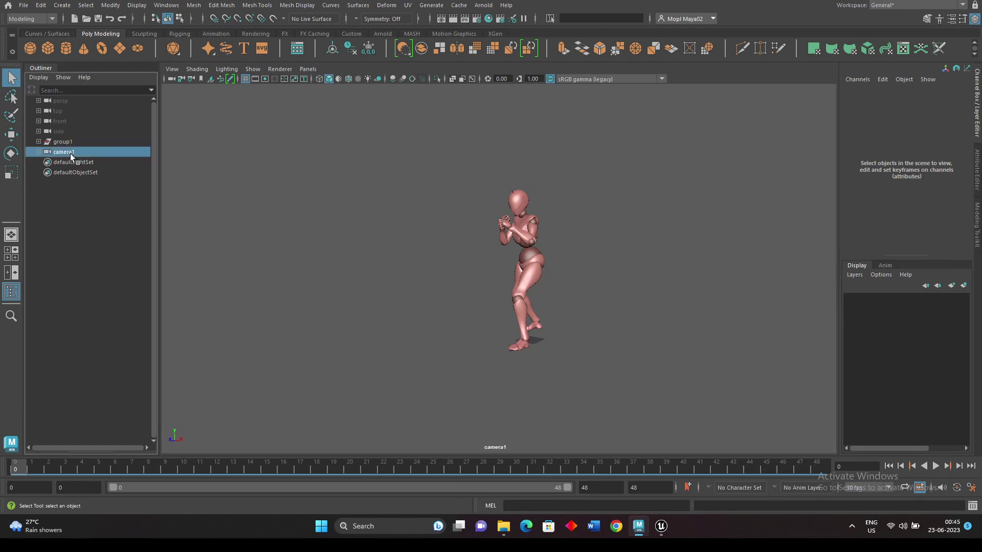
Step: Bake the camera and character animation into keys with Bake Simulation
click(40, 6)
mouse_move(76, 100)
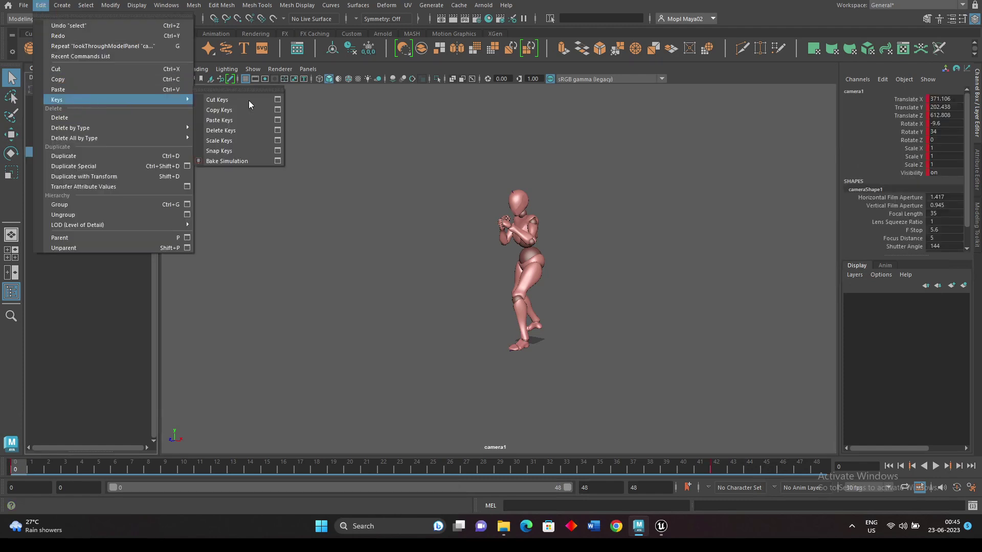
click(237, 161)
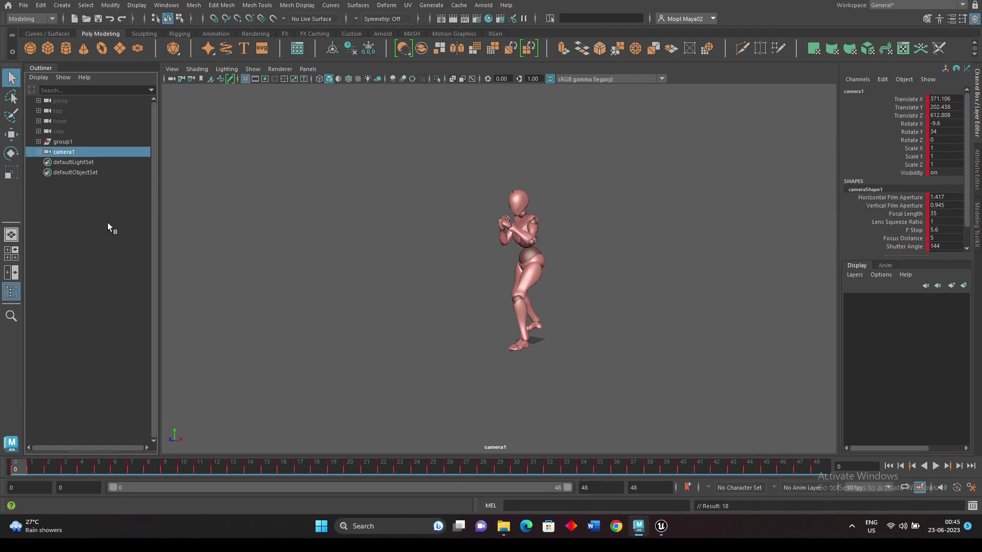
Step: Export camera1 and group1 to animCam.usd, confirming the overwrite, then deselect
ctrl+click(87, 141)
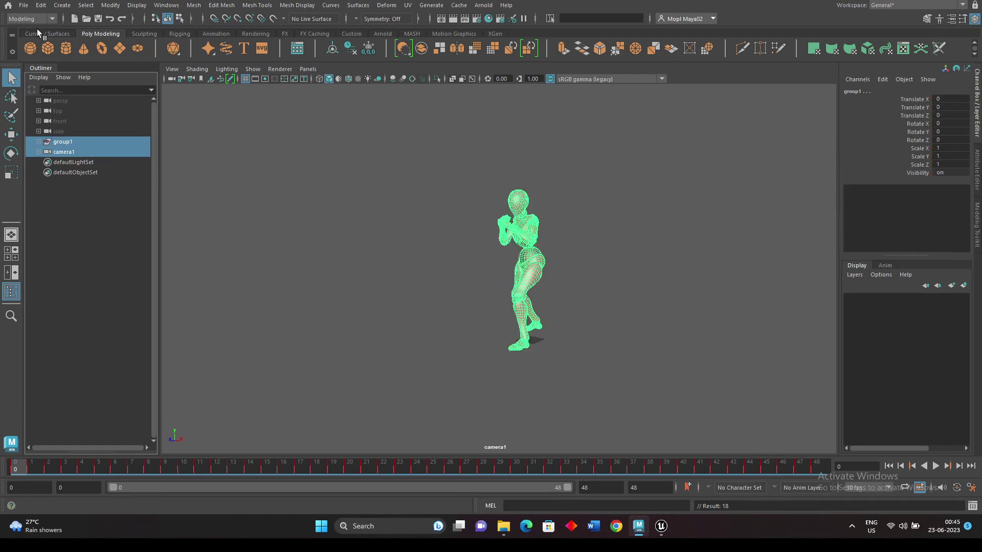
click(24, 5)
click(68, 143)
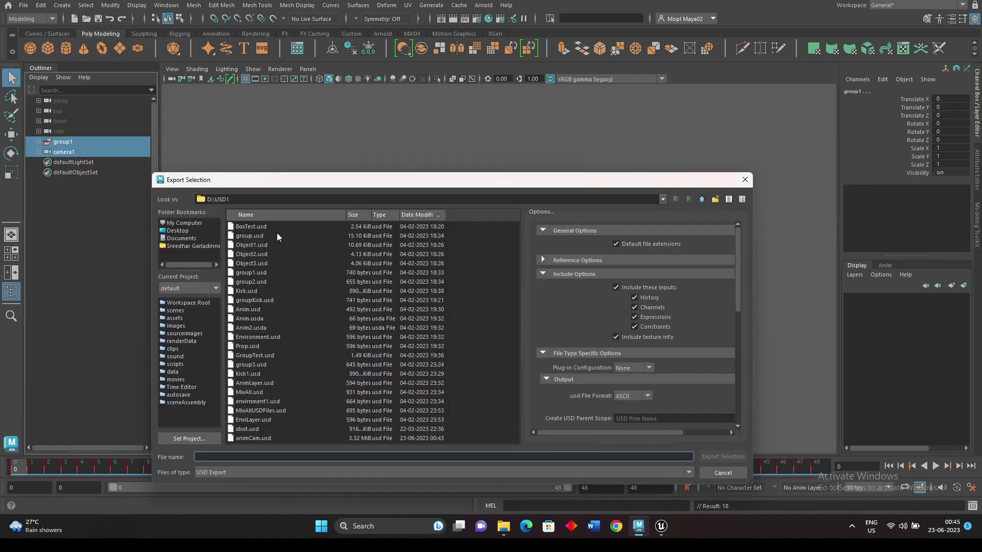
double_click(261, 435)
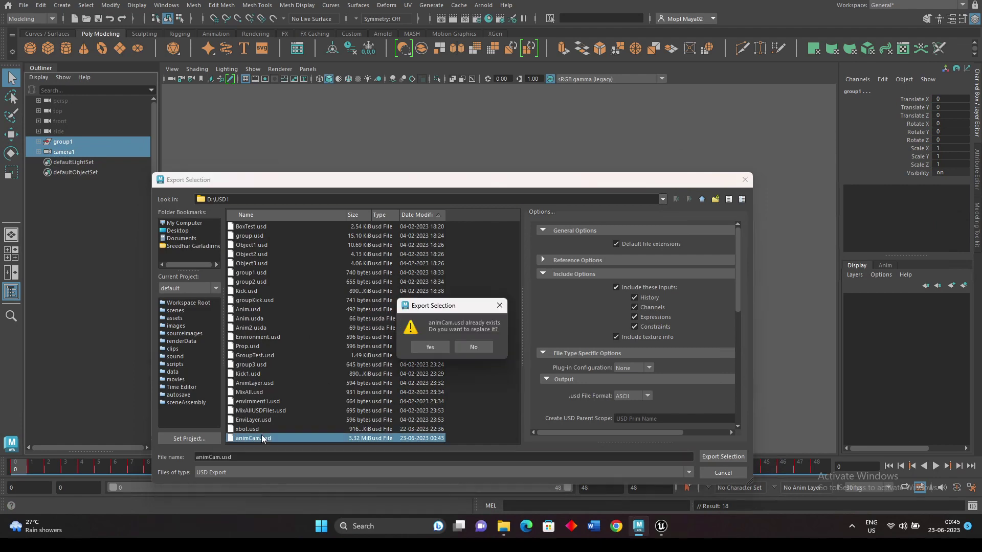
click(437, 346)
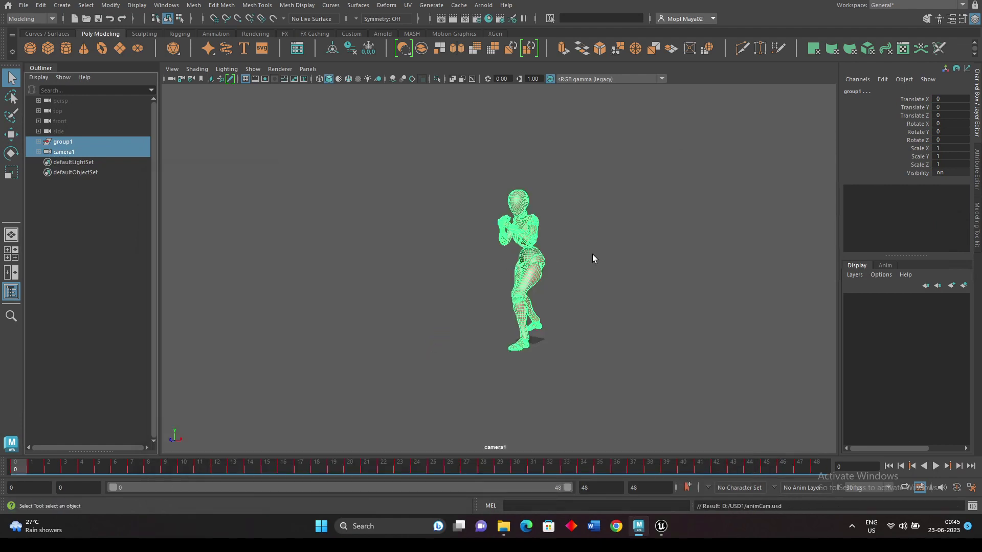
click(695, 344)
Step: In Unreal, reload the USD stage and select camera1's manual focus distance track
click(661, 526)
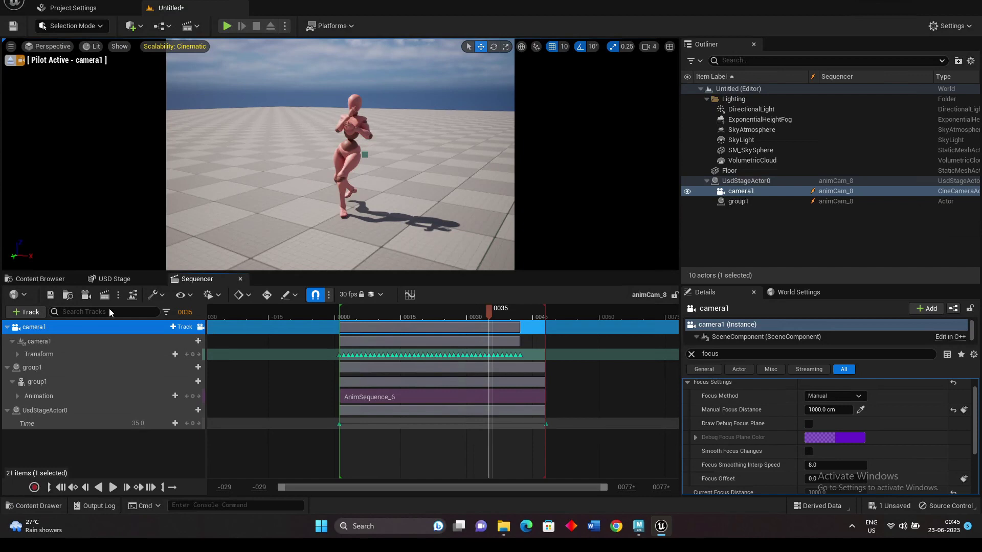
click(114, 279)
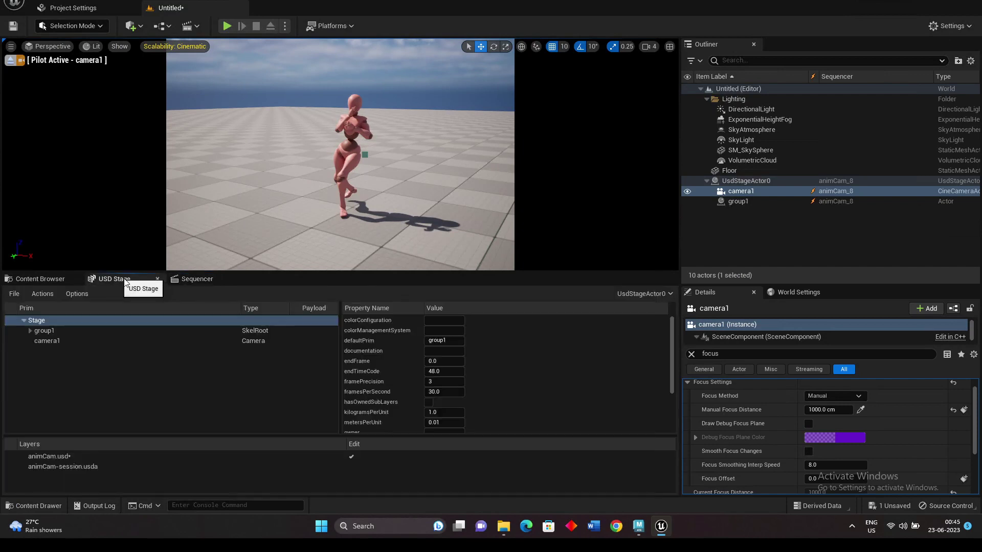
click(14, 293)
click(29, 376)
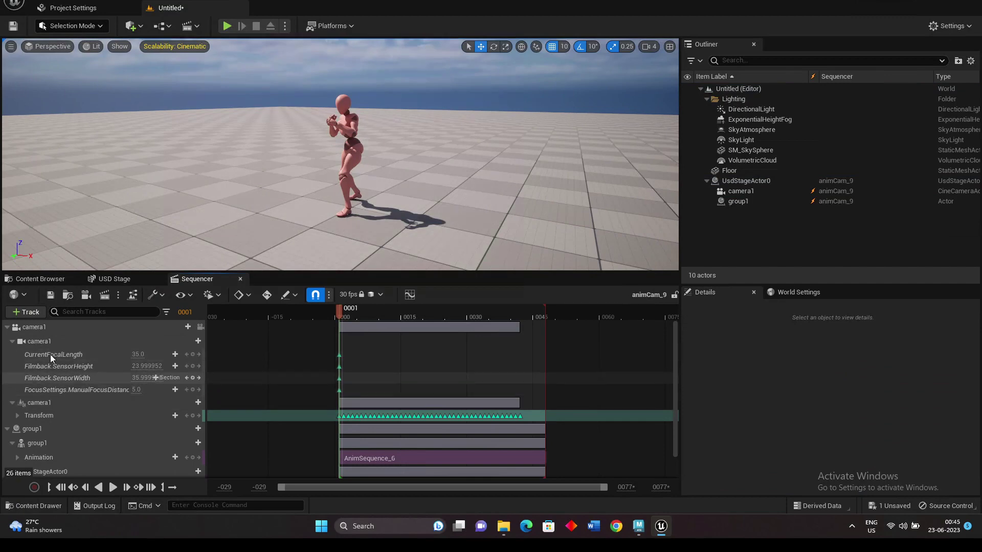
click(52, 391)
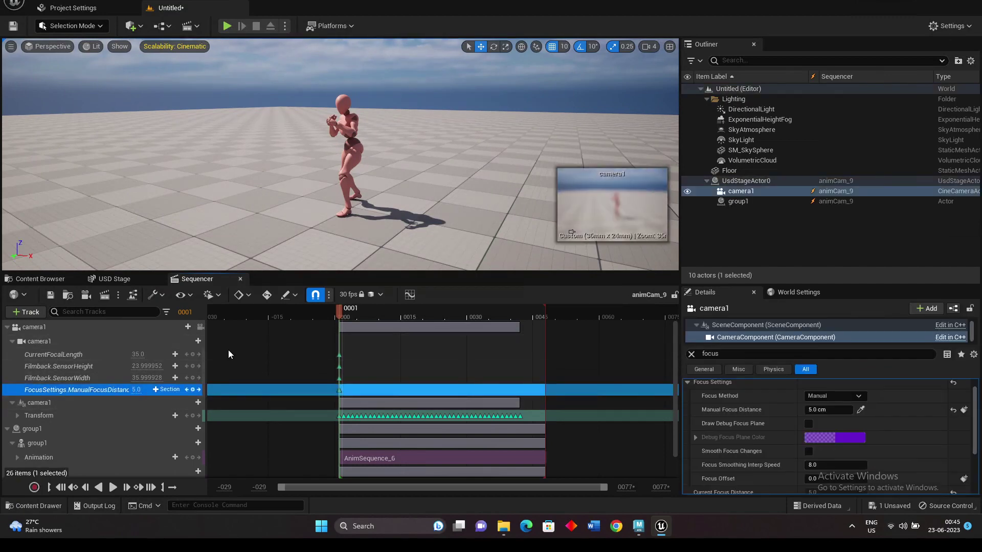
Step: Look through camera1 and scrub the timeline, showing the character blurred
click(353, 313)
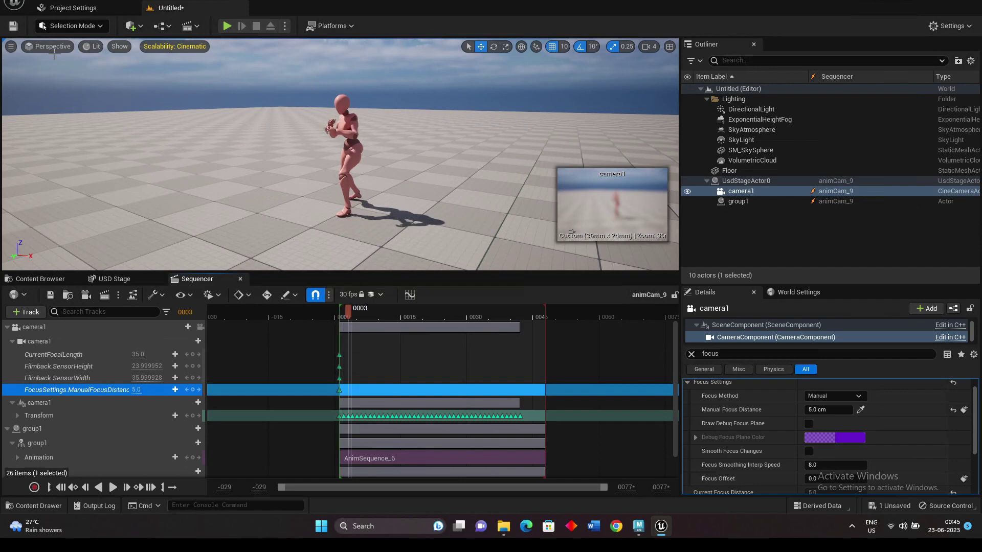
click(57, 55)
click(53, 47)
click(65, 160)
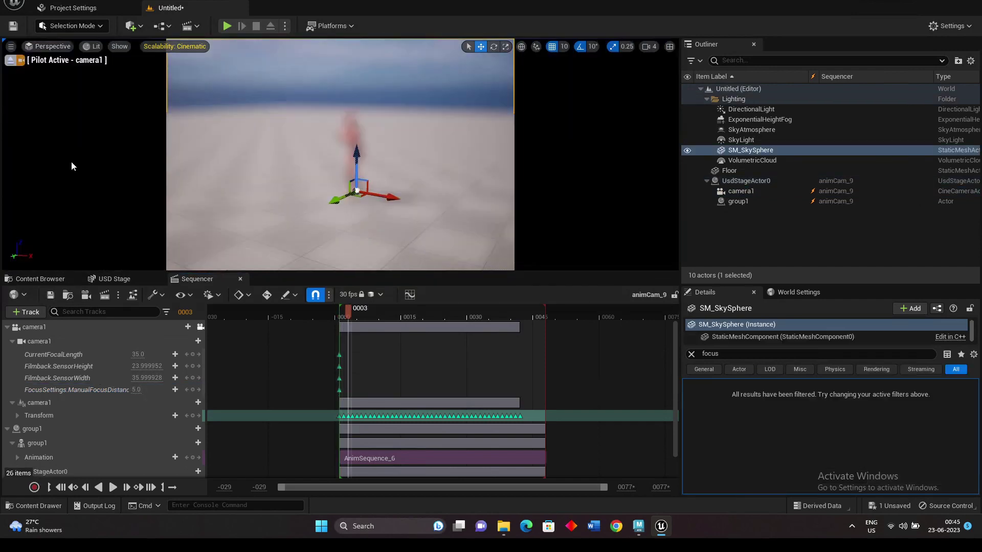
drag(361, 316, 490, 335)
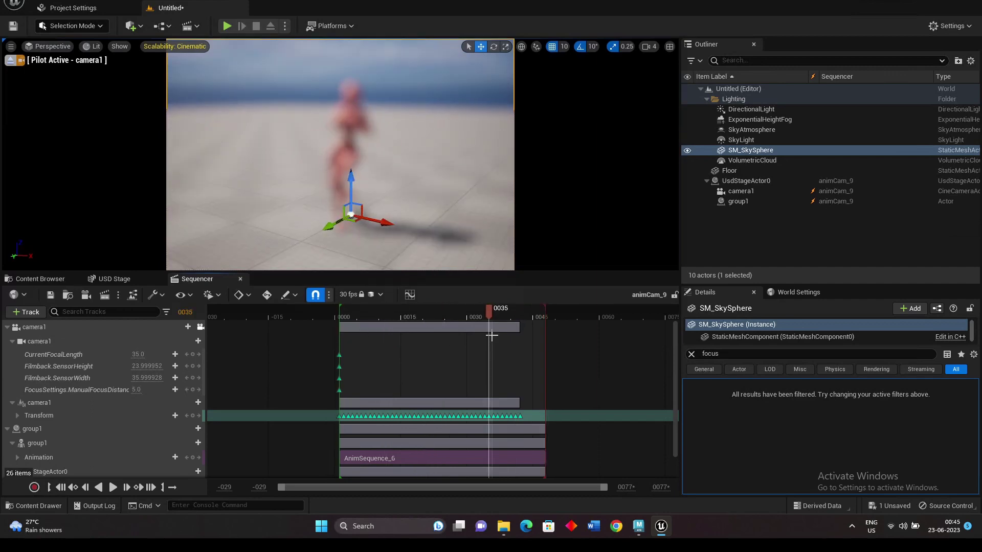
Step: Set camera1's Focus Method to Tracking with group1 as the actor to track, then review
click(91, 391)
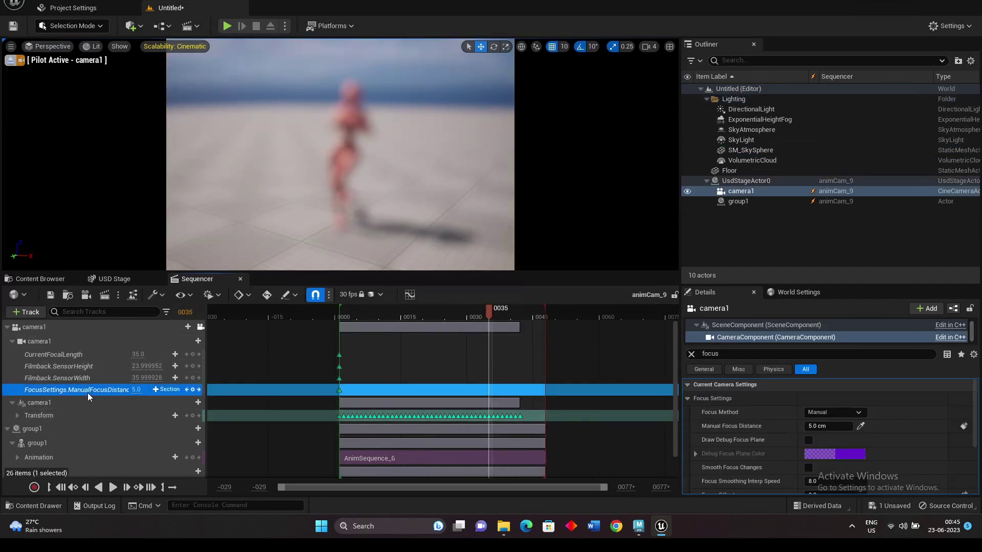
click(859, 412)
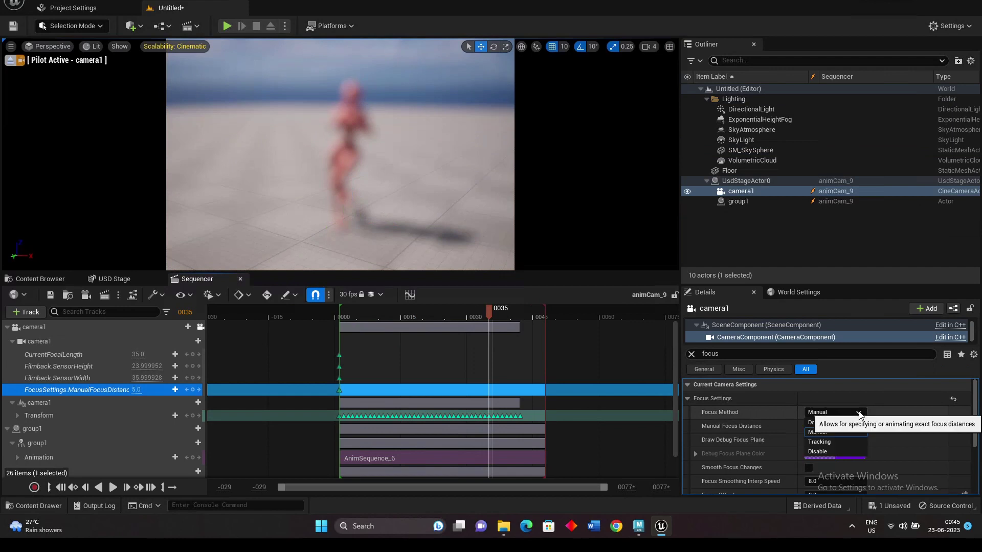
click(840, 442)
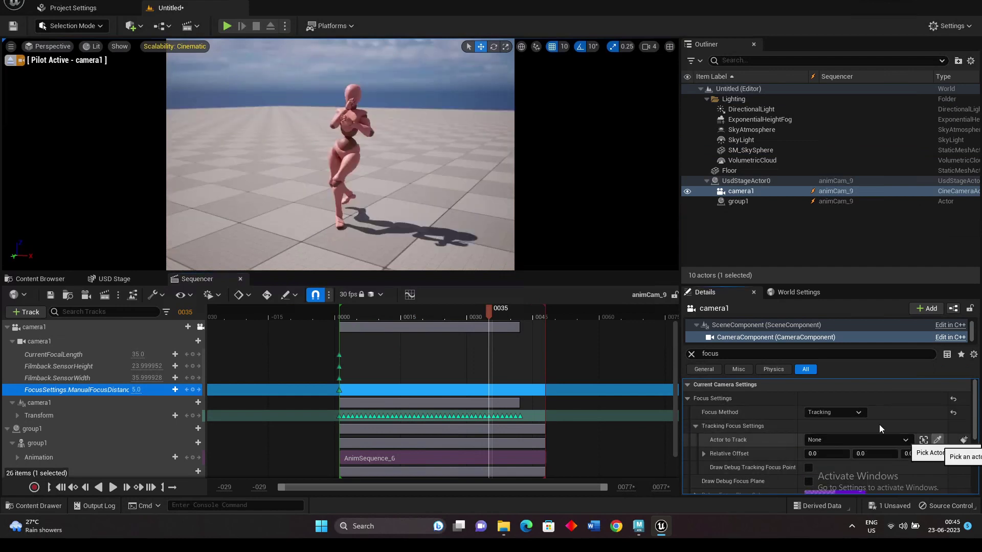
click(351, 161)
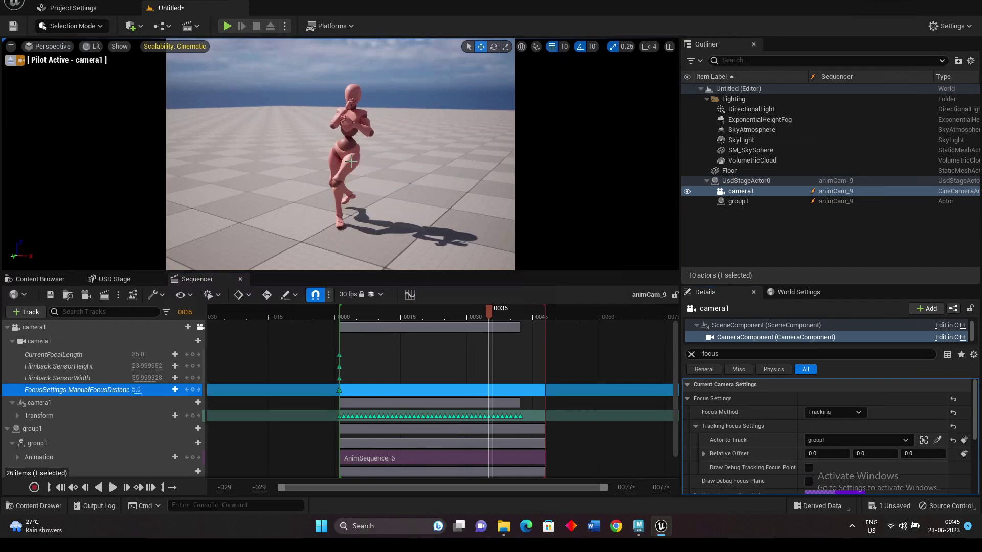
drag(497, 313, 571, 327)
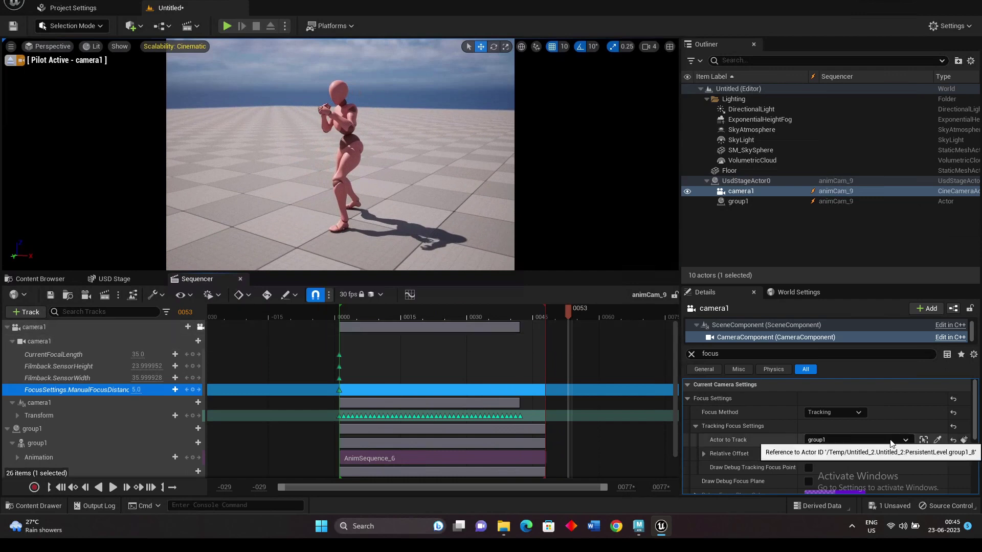
Step: With the debug focus plane shown, set interp speed 11.370624 and offset -60.998306, then hide it
scroll(890, 441, down, 1)
scroll(895, 460, down, 1)
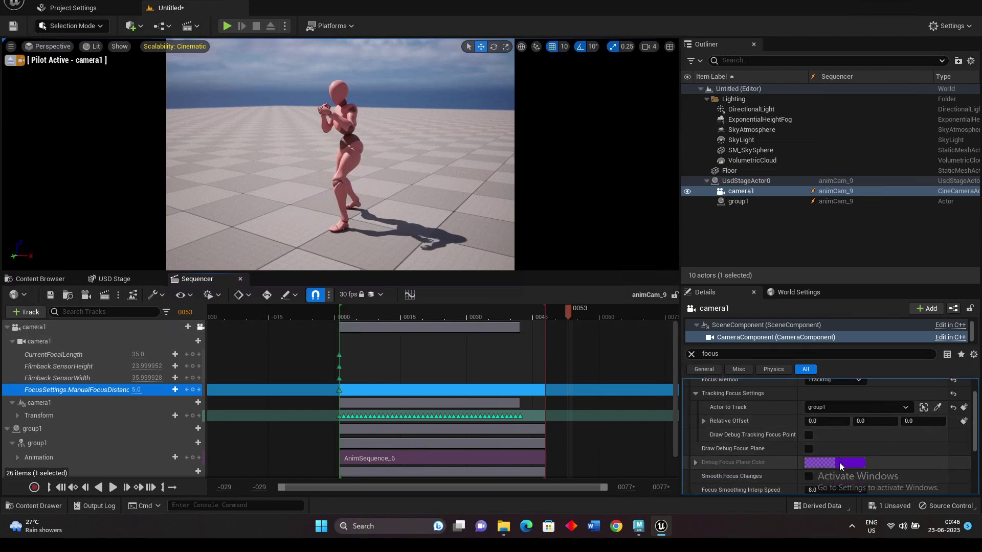
scroll(839, 462, down, 2)
scroll(840, 470, down, 1)
scroll(839, 469, up, 1)
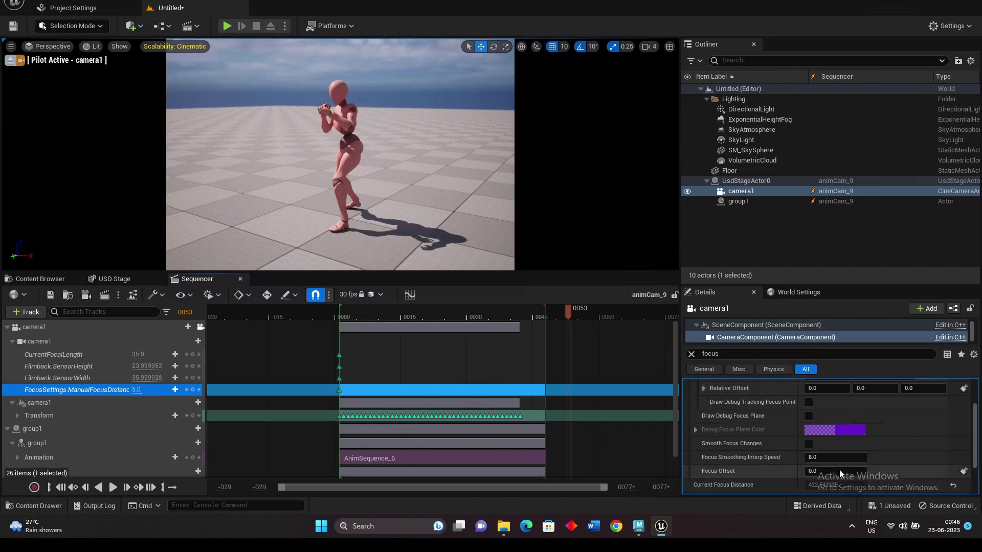
click(808, 415)
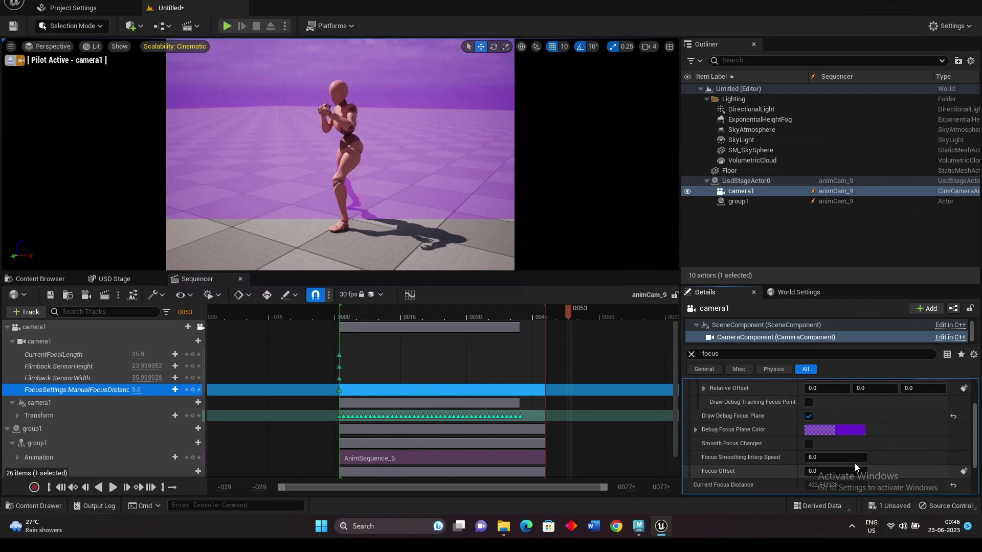
scroll(830, 459, up, 1)
scroll(830, 459, down, 2)
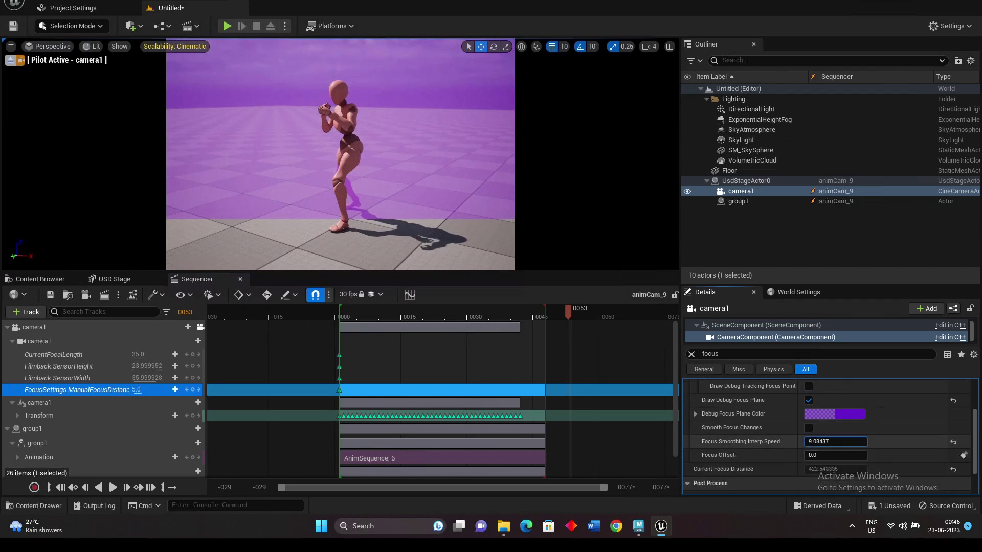
drag(835, 441, 811, 455)
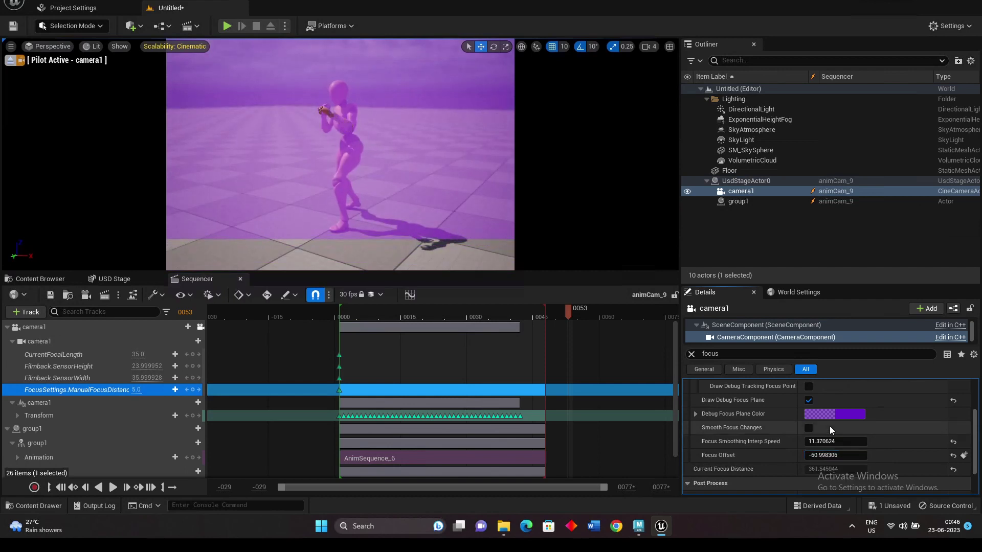
click(809, 401)
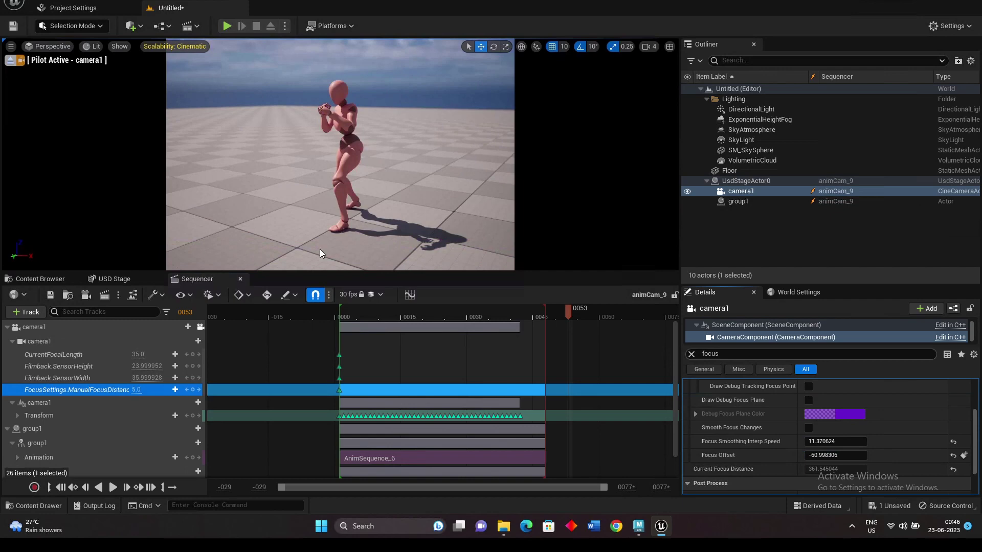
drag(422, 310, 471, 309)
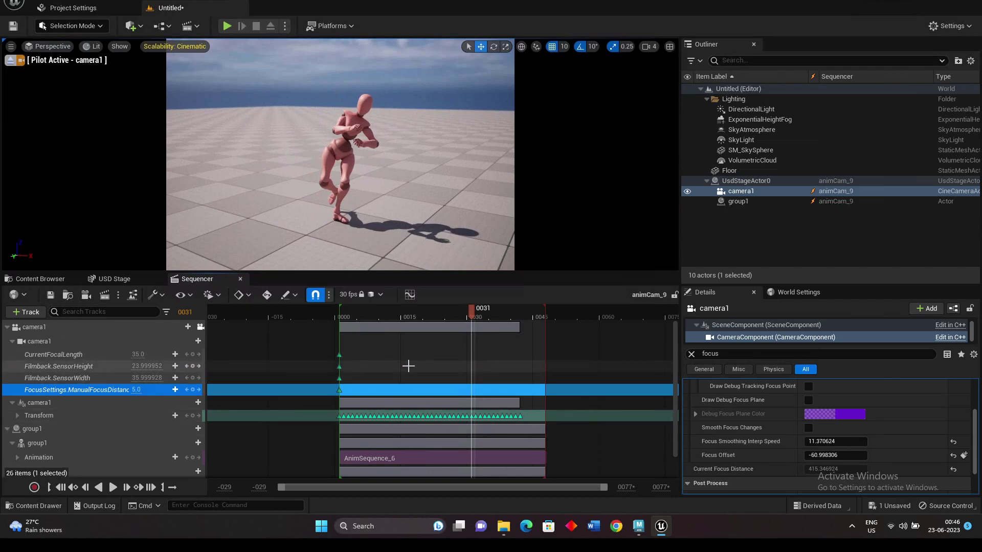
click(639, 530)
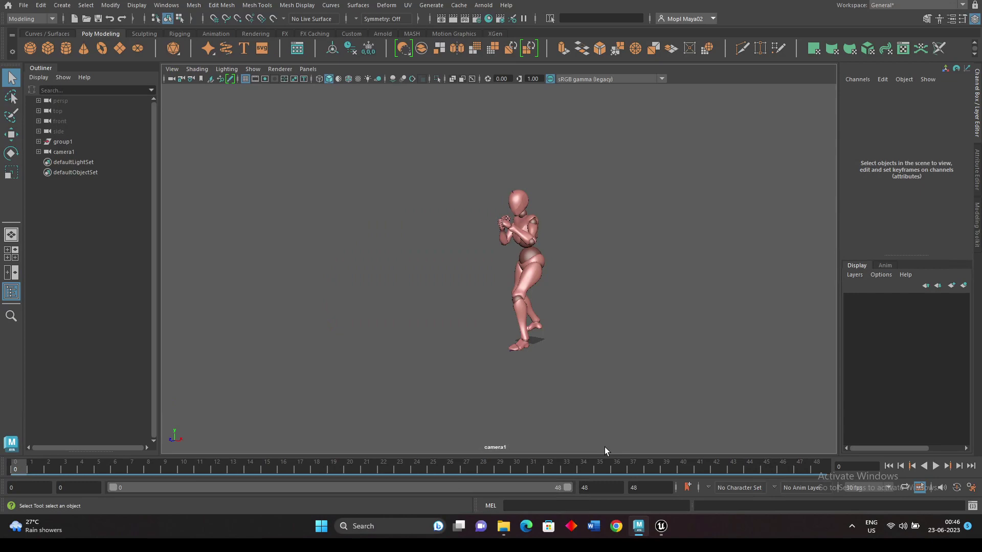
click(664, 531)
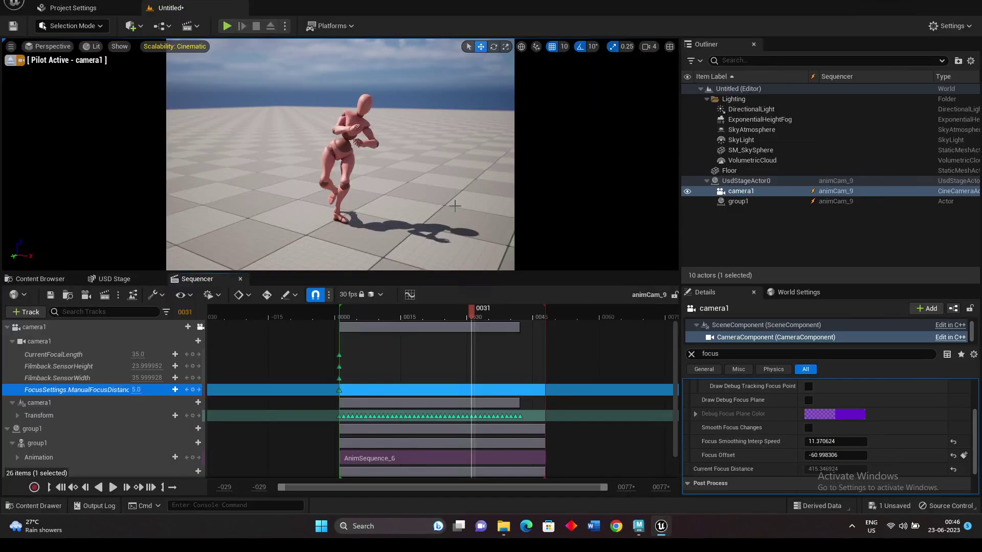